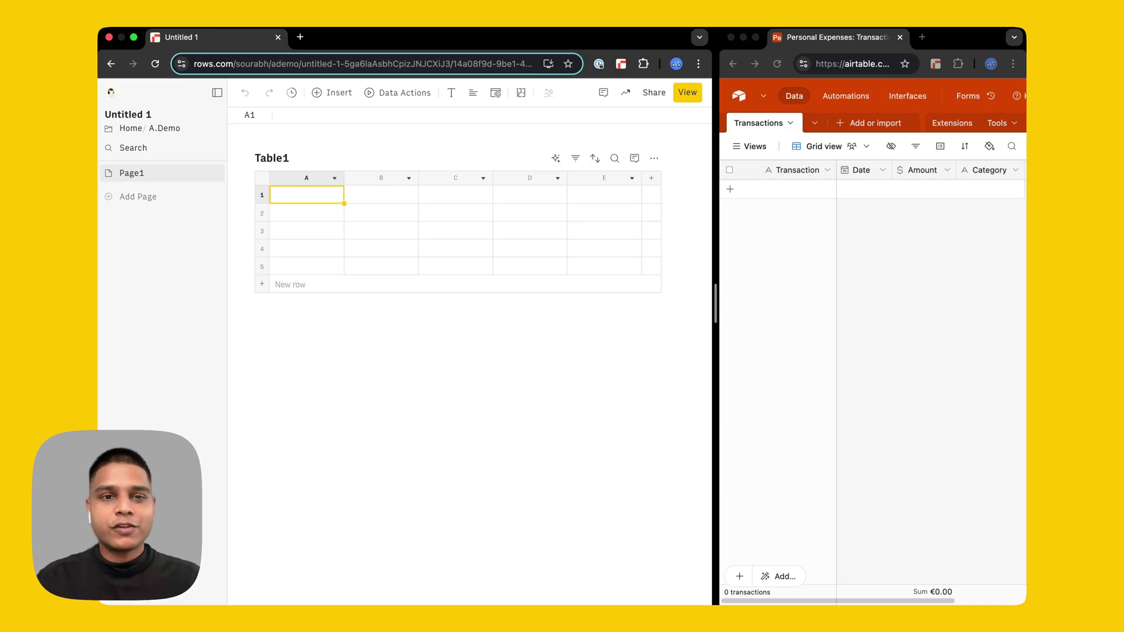
- Search Rows' Data Actions for 'bank' to list the bank account actions
{"action": "left_click", "coordinate": [403, 94]}
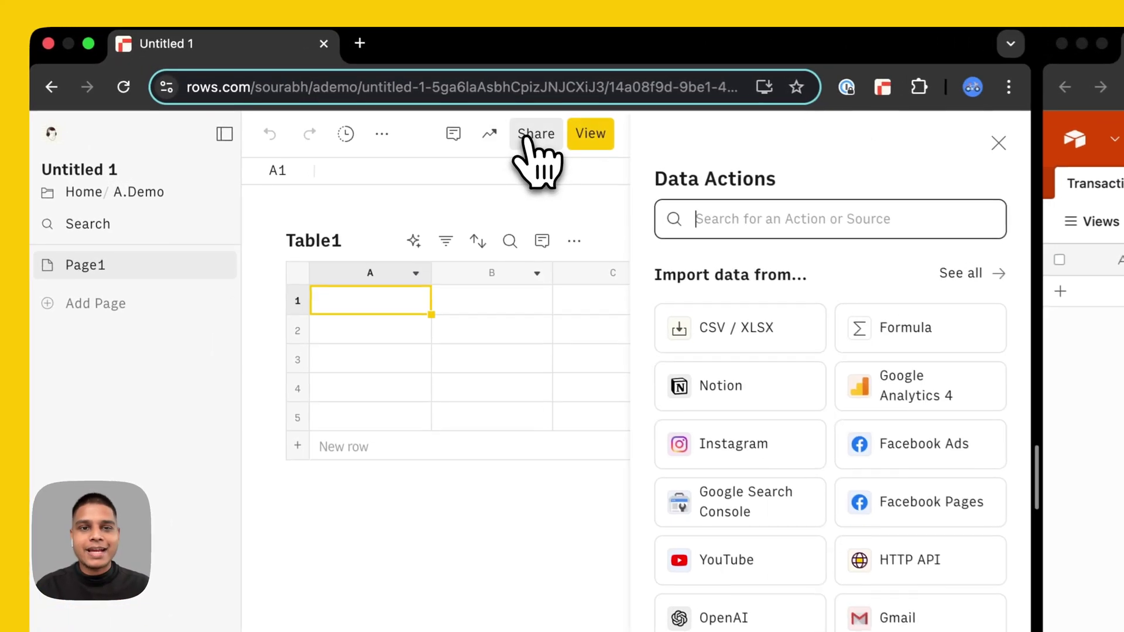
{"action": "type", "text": "bank"}
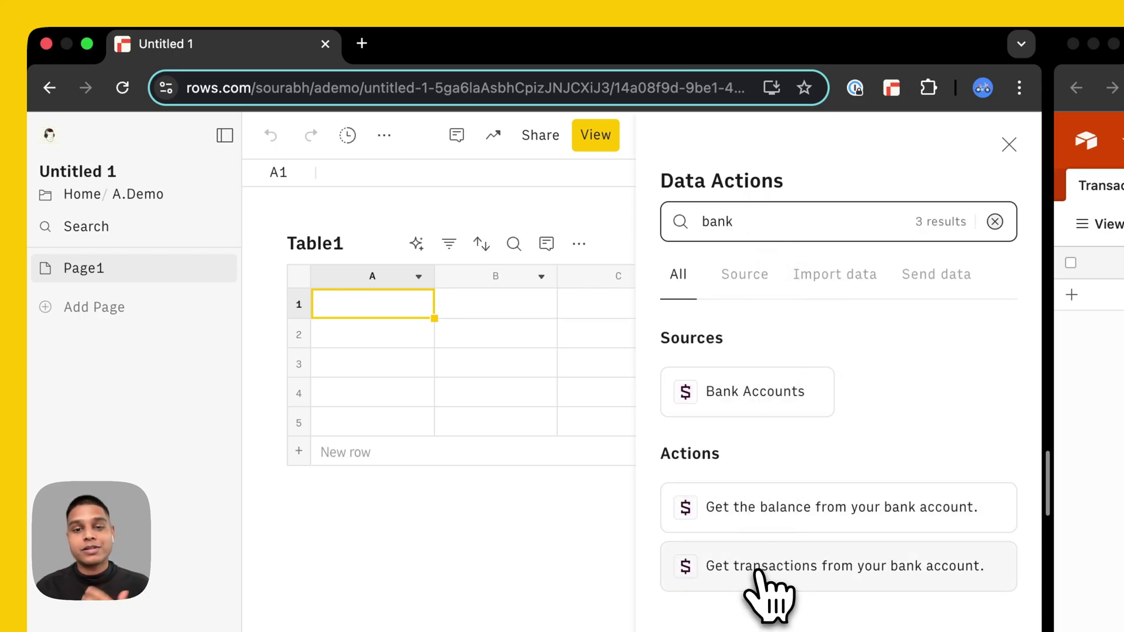
{"action": "left_click", "coordinate": [758, 571]}
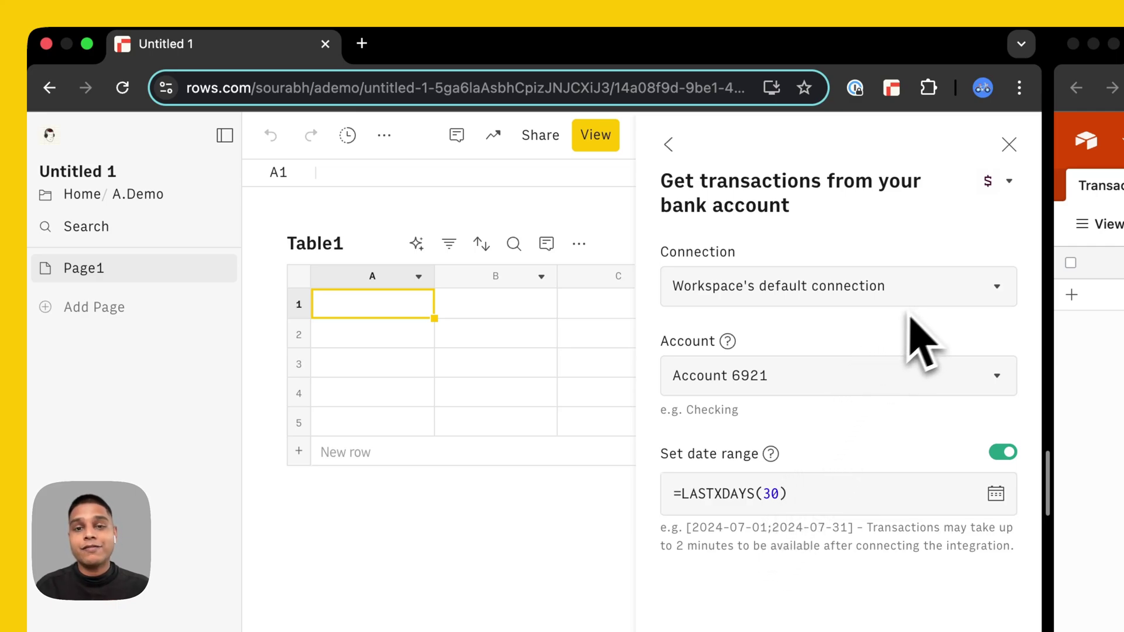
{"action": "left_click", "coordinate": [932, 303]}
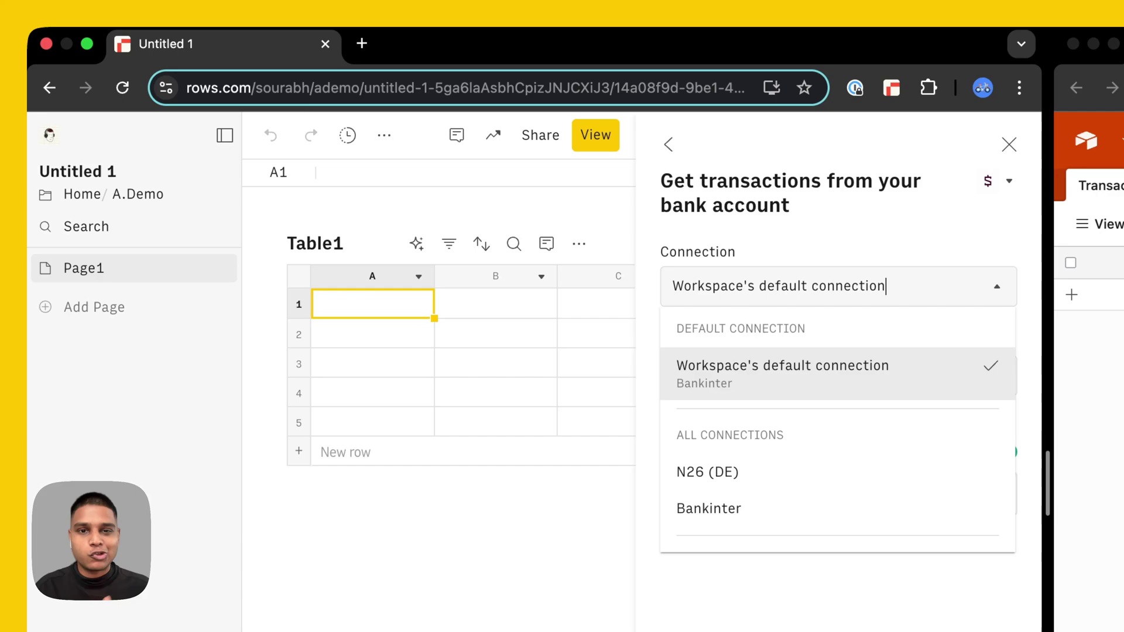
{"action": "left_click", "coordinate": [946, 293]}
{"action": "left_click", "coordinate": [875, 384]}
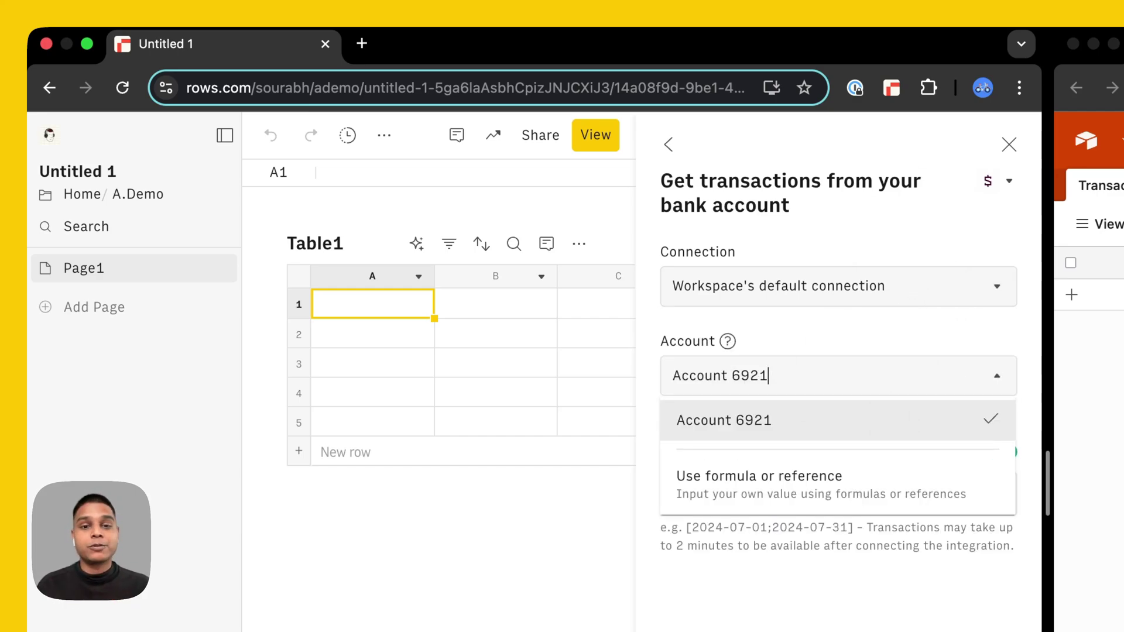
{"action": "left_click", "coordinate": [890, 346]}
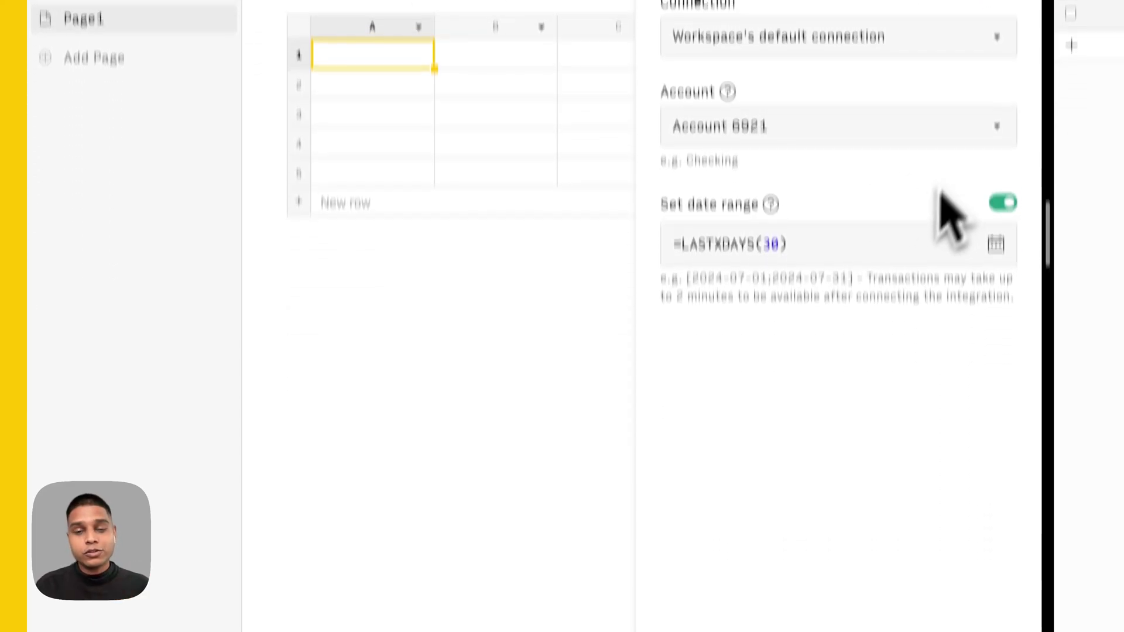
- Change the transaction date range formula to =LASTXDAYS(7)
{"action": "left_click", "coordinate": [993, 156]}
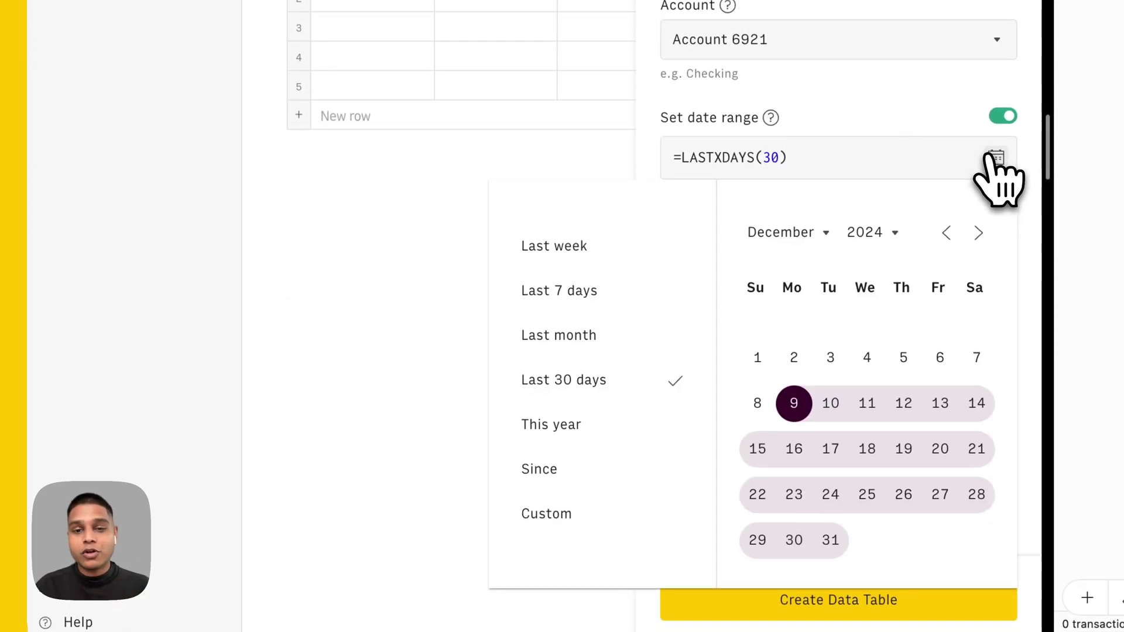
{"action": "left_click", "coordinate": [853, 144]}
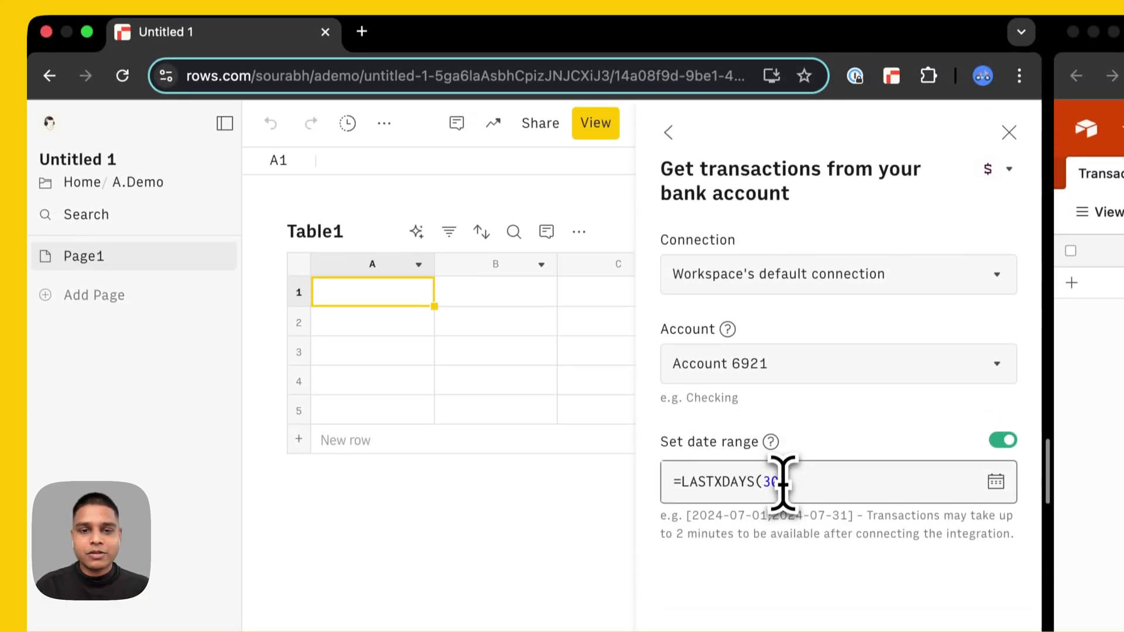
{"action": "left_click", "coordinate": [767, 157]}
{"action": "double_click", "coordinate": [770, 493]}
{"action": "type", "text": "7"}
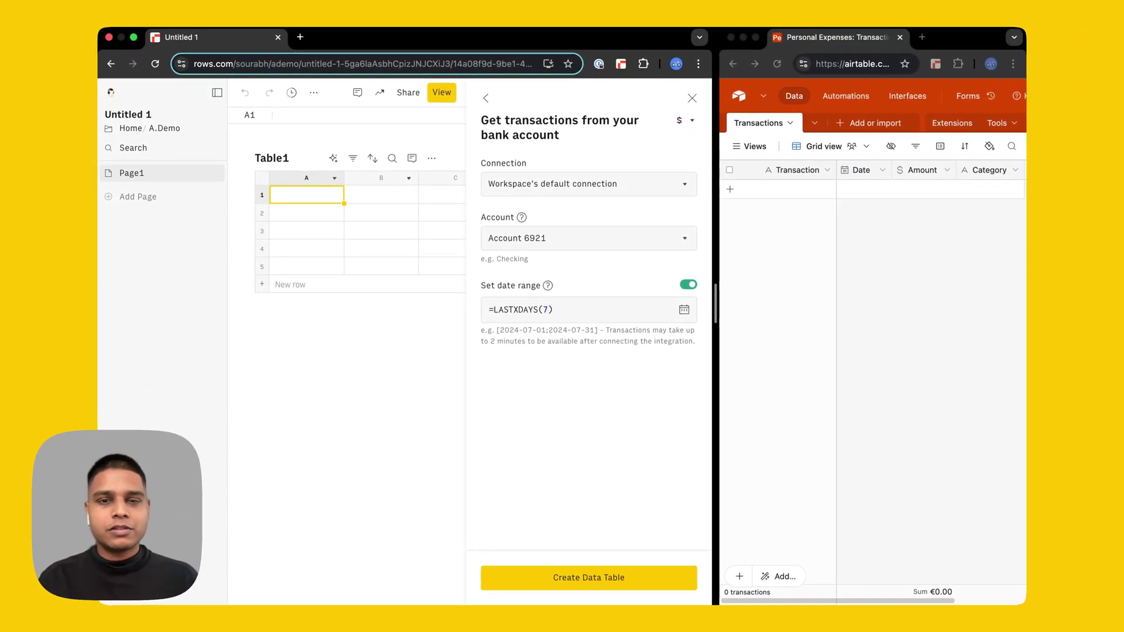
- Create the Bank Accounts data table of 13 Account 6921 transactions and collapse the sidebar
{"action": "left_click", "coordinate": [608, 576]}
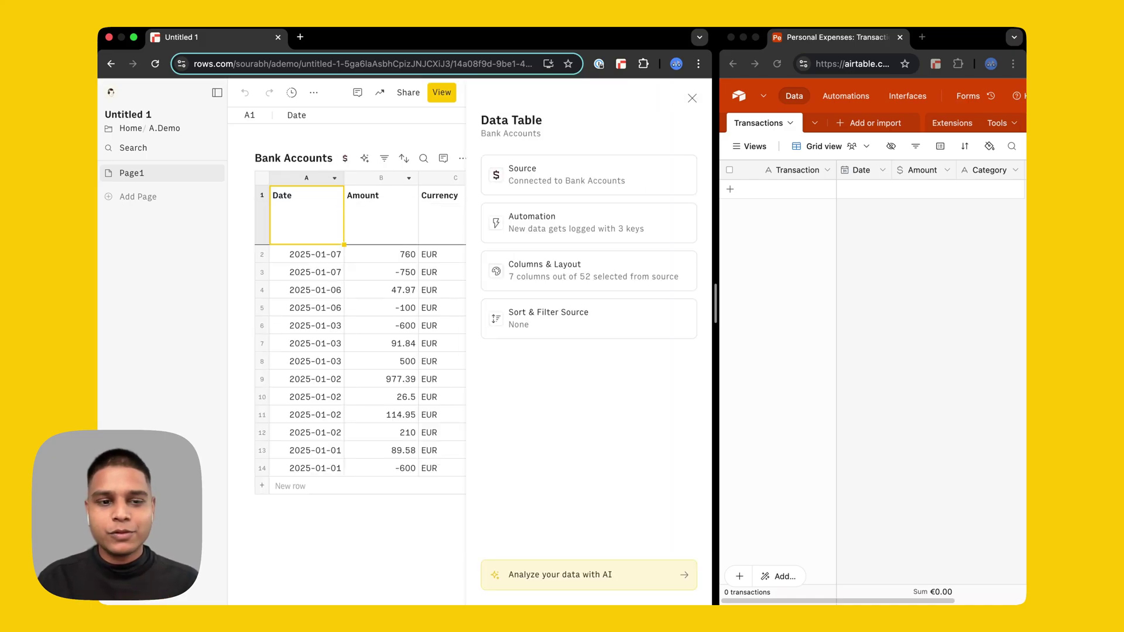
{"action": "left_click", "coordinate": [694, 99]}
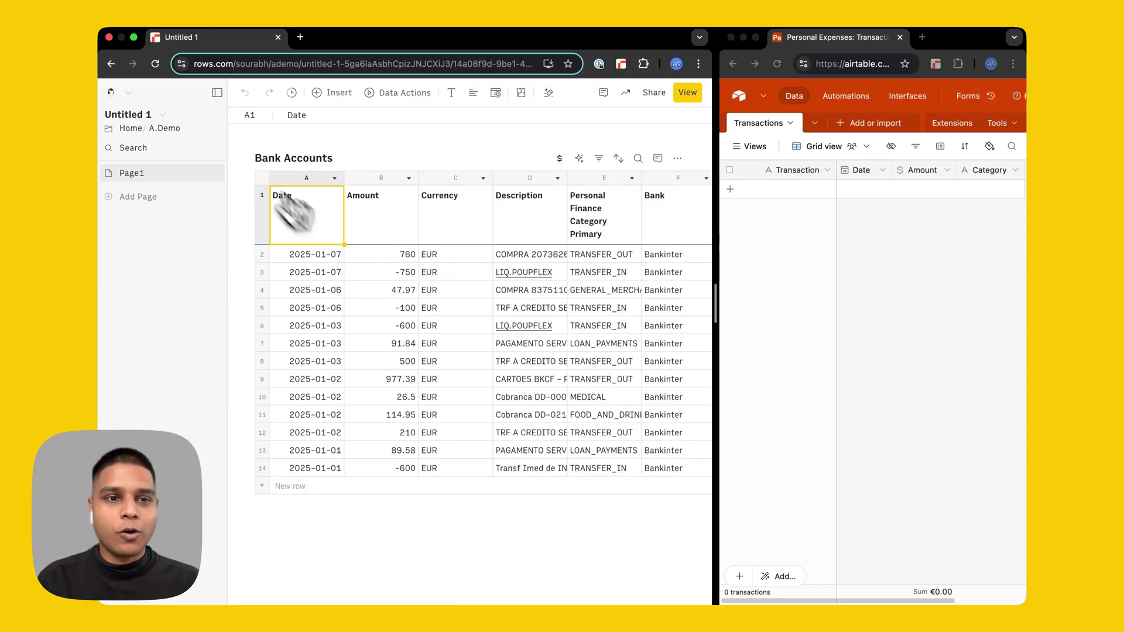
{"action": "left_click", "coordinate": [216, 92]}
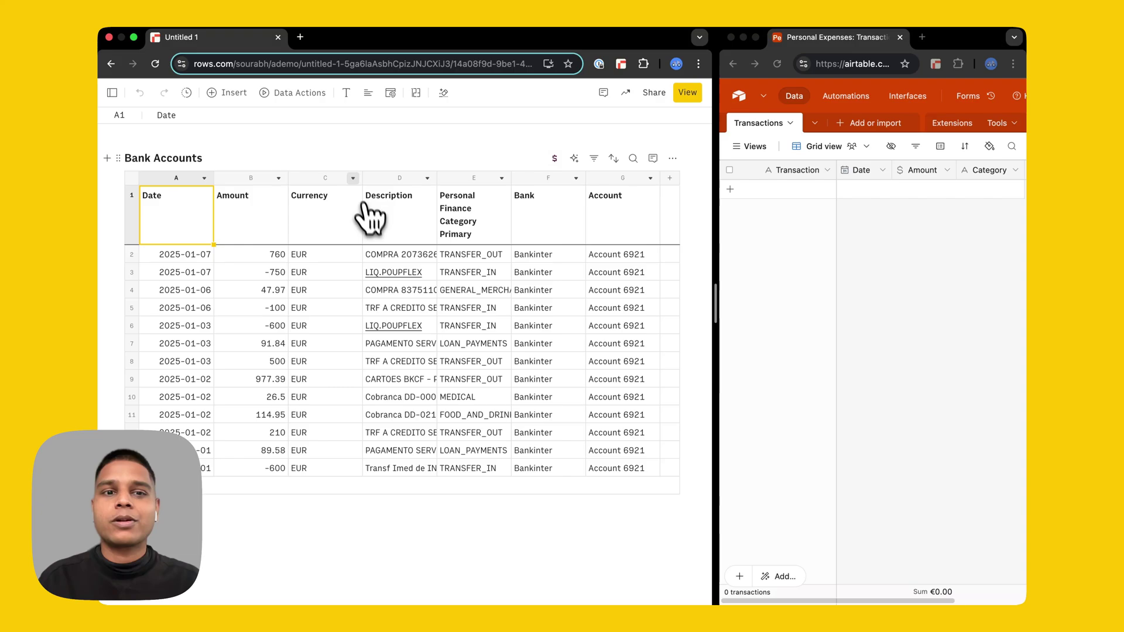
- Delete the Currency column, then the Bank and Account columns, from the table
{"action": "left_click", "coordinate": [353, 177]}
{"action": "left_click", "coordinate": [389, 507]}
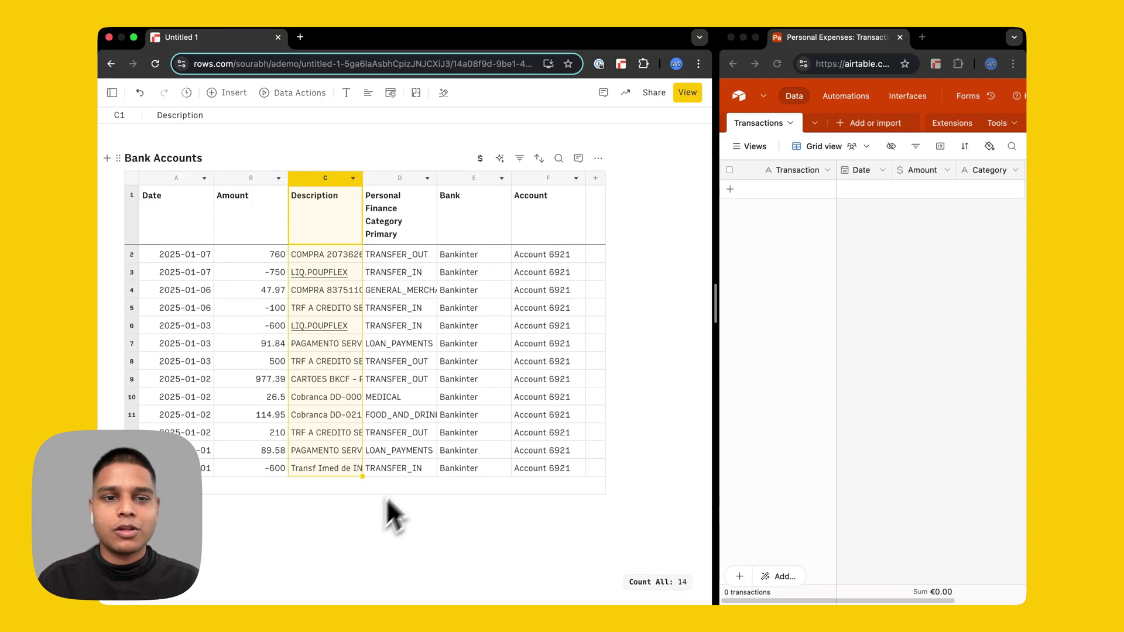
{"action": "left_click", "coordinate": [478, 182]}
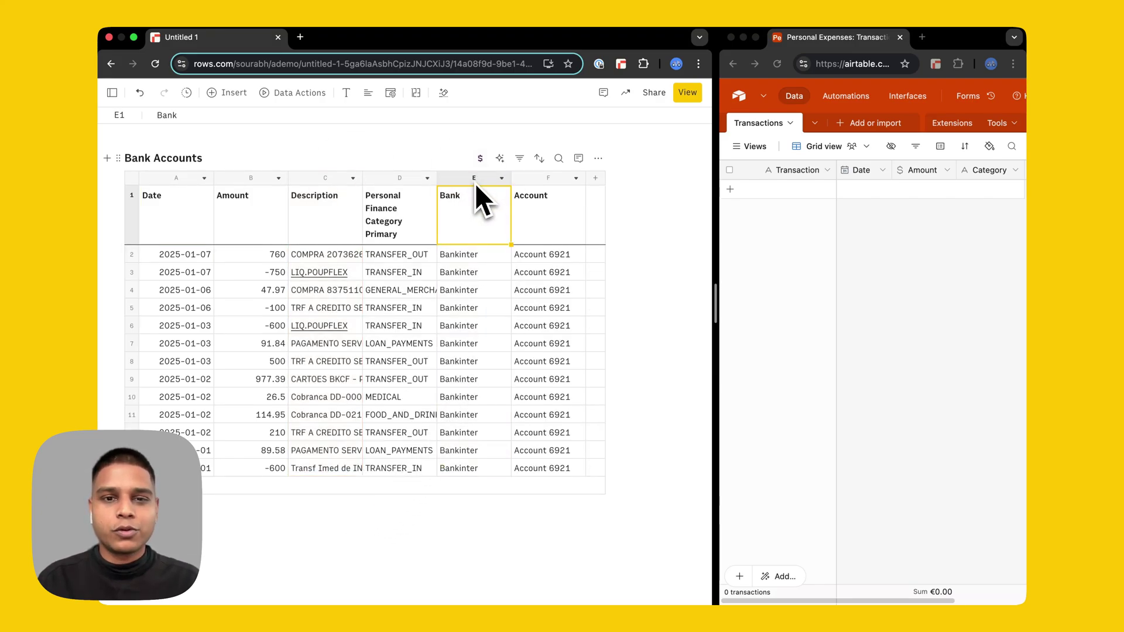
{"action": "key", "text": "shift+Right"}
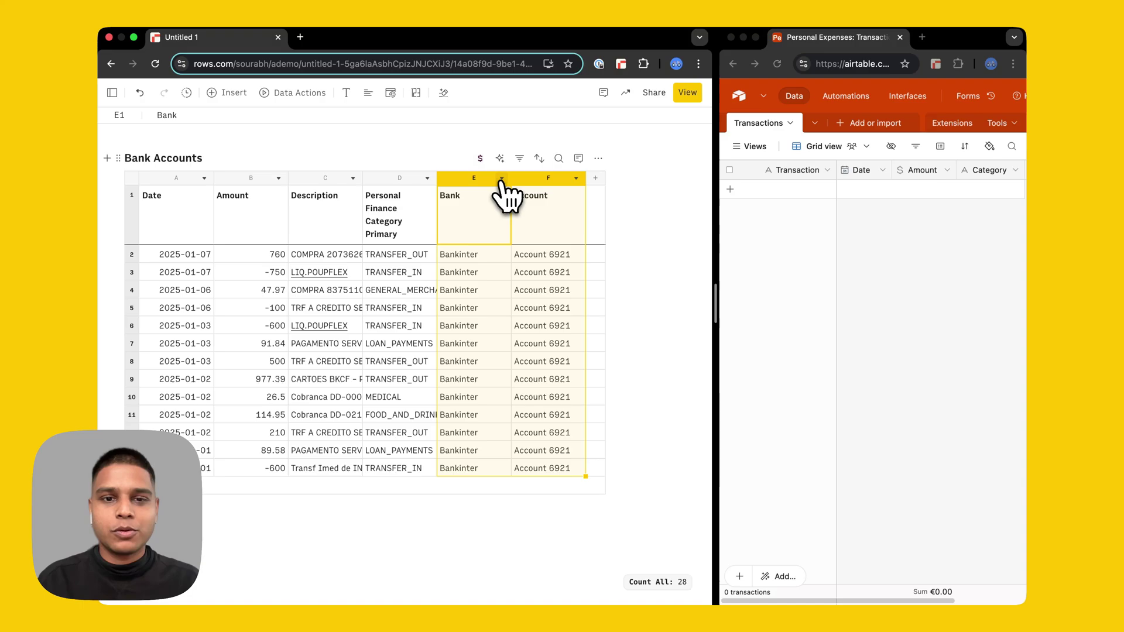
{"action": "left_click", "coordinate": [501, 178]}
{"action": "key", "text": "Escape"}
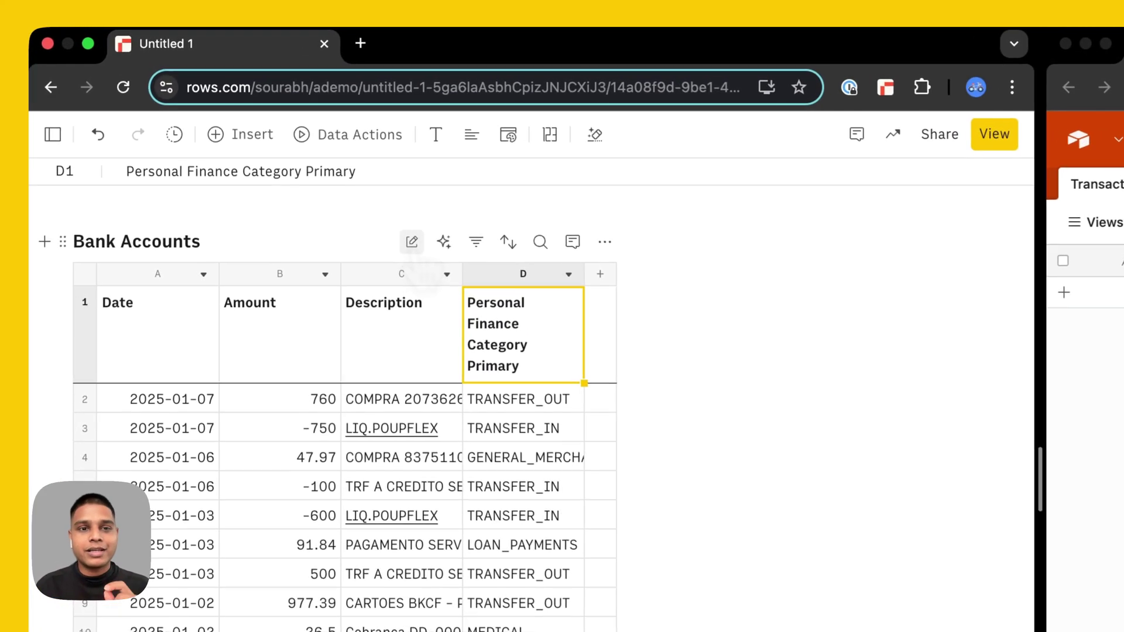
- Schedule a daily 08:25 UTC+00:00 refresh of Bank Accounts with Log values enabled
{"action": "left_click", "coordinate": [331, 158]}
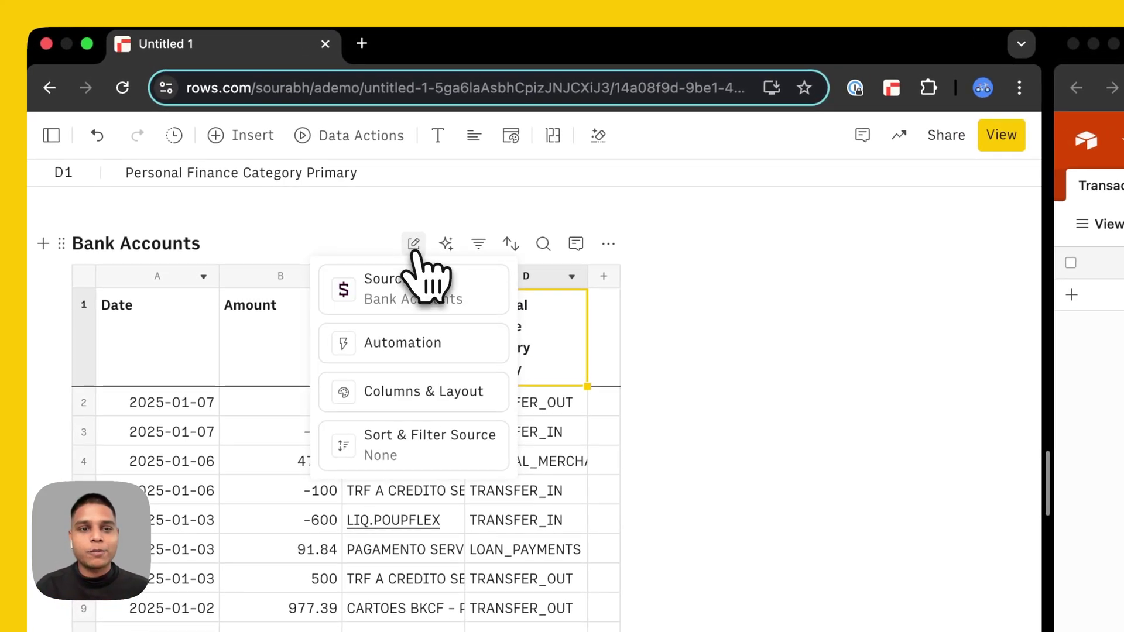
{"action": "left_click", "coordinate": [431, 342]}
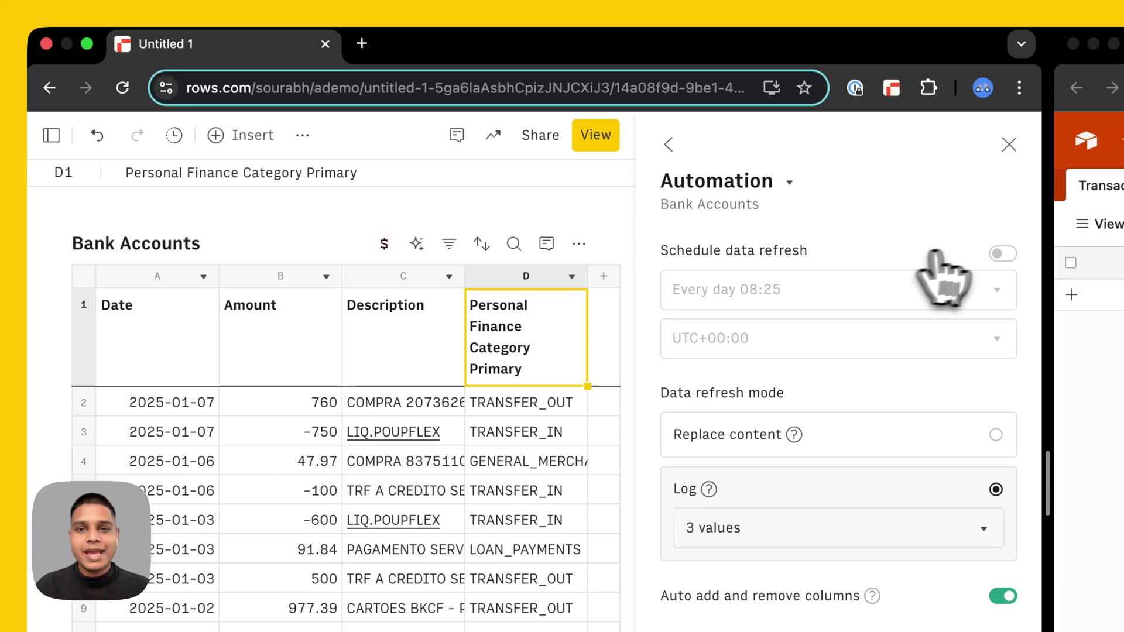
{"action": "left_click", "coordinate": [1001, 254]}
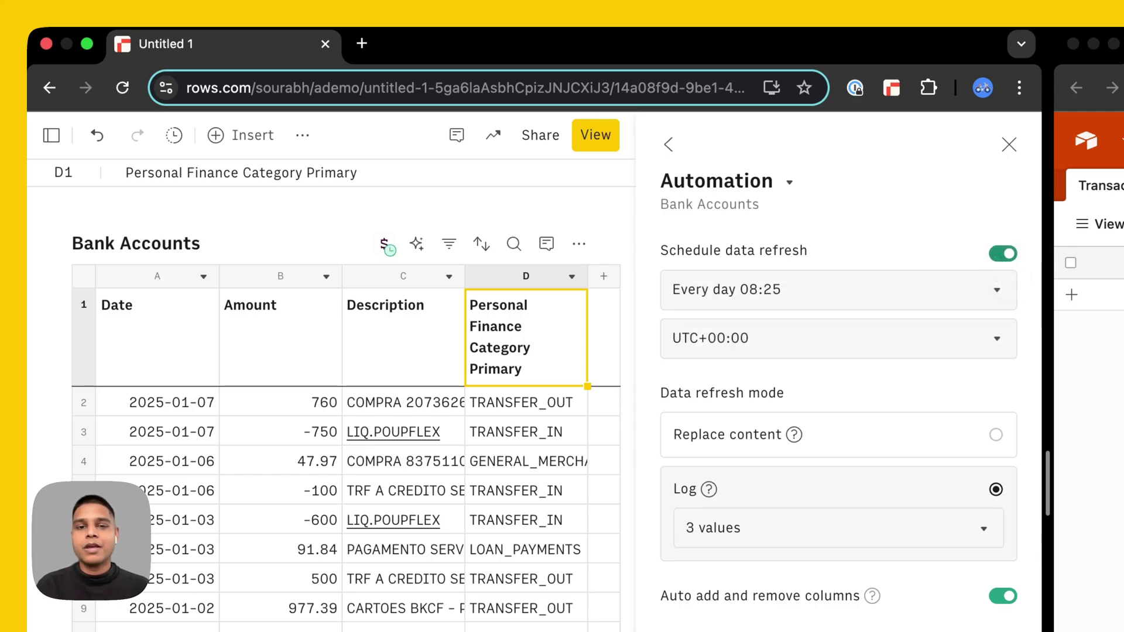
{"action": "left_click", "coordinate": [955, 296]}
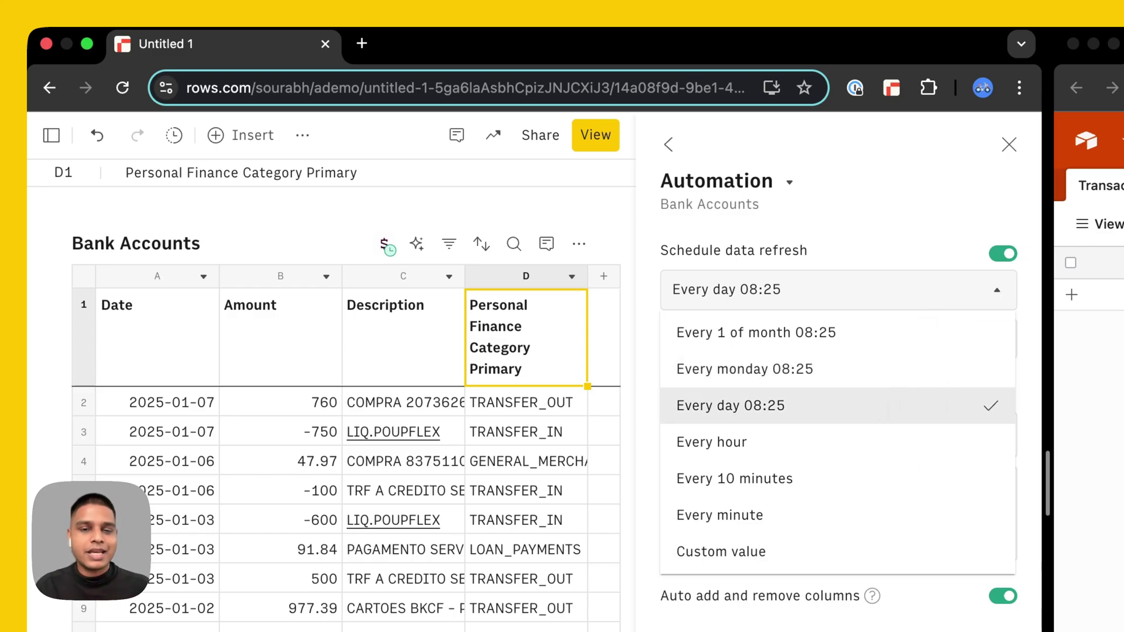
{"action": "left_click", "coordinate": [904, 405]}
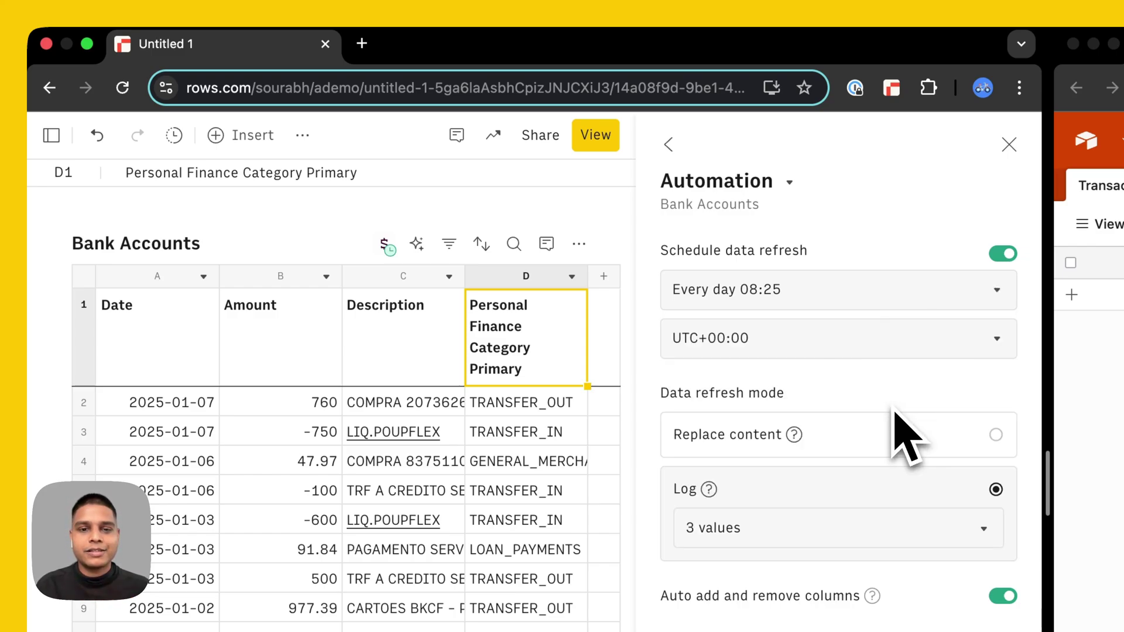
{"action": "left_click", "coordinate": [917, 350]}
{"action": "left_click", "coordinate": [922, 351]}
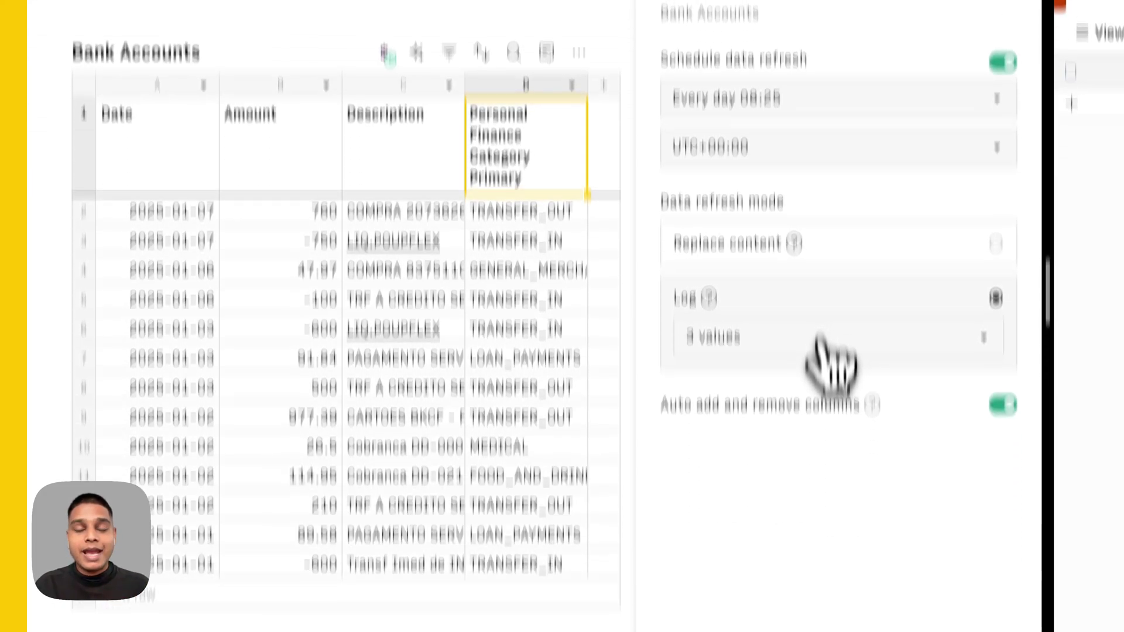
{"action": "left_click", "coordinate": [820, 528]}
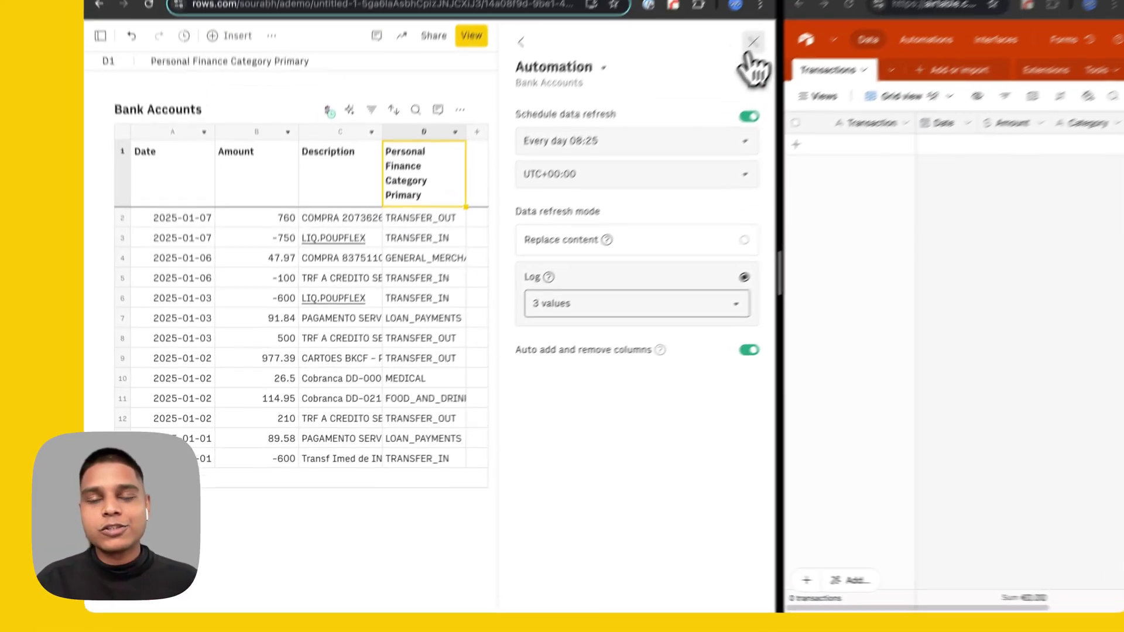
{"action": "left_click", "coordinate": [751, 58]}
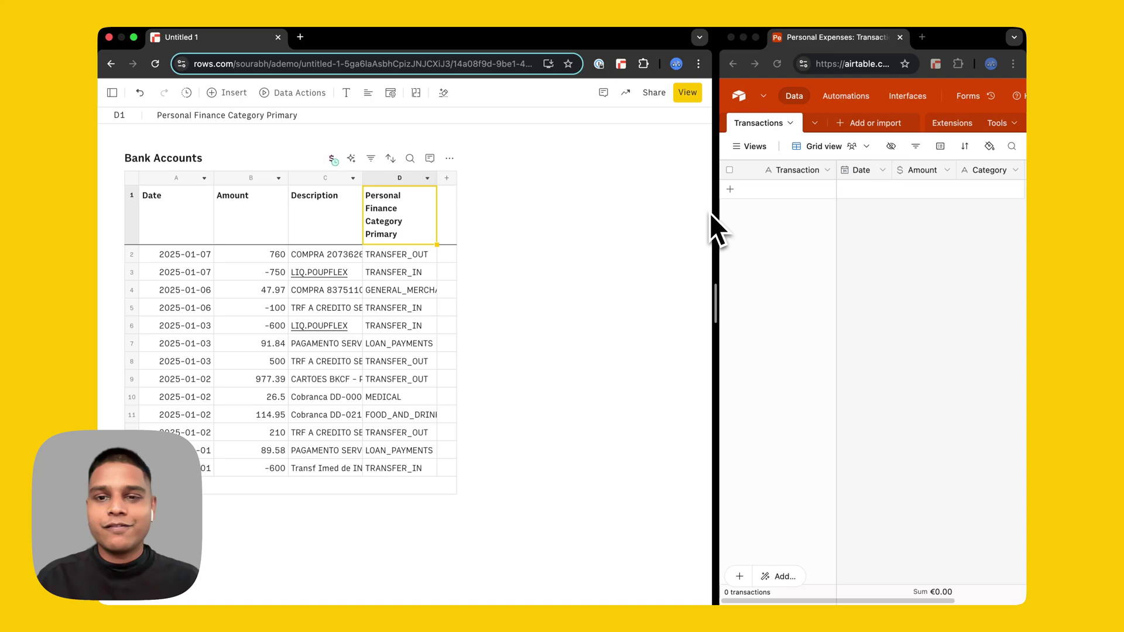
- Resize the split view so Airtable's empty Transactions table and its fields are visible
{"action": "left_click_drag", "start_coordinate": [718, 226], "coordinate": [518, 221]}
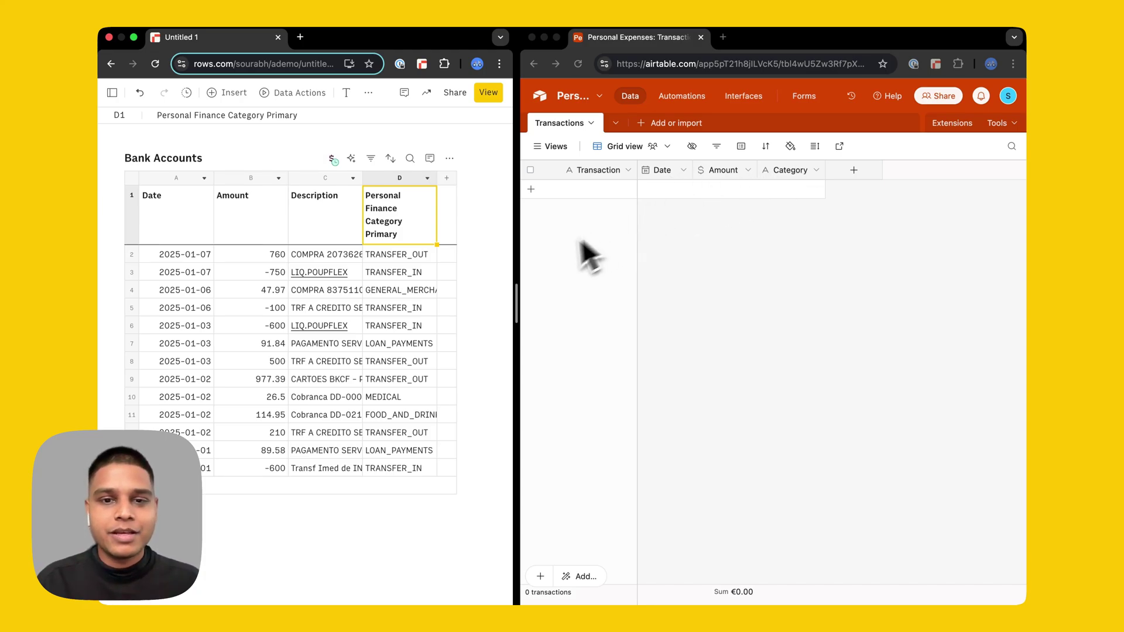
{"action": "left_click_drag", "start_coordinate": [515, 266], "coordinate": [608, 258]}
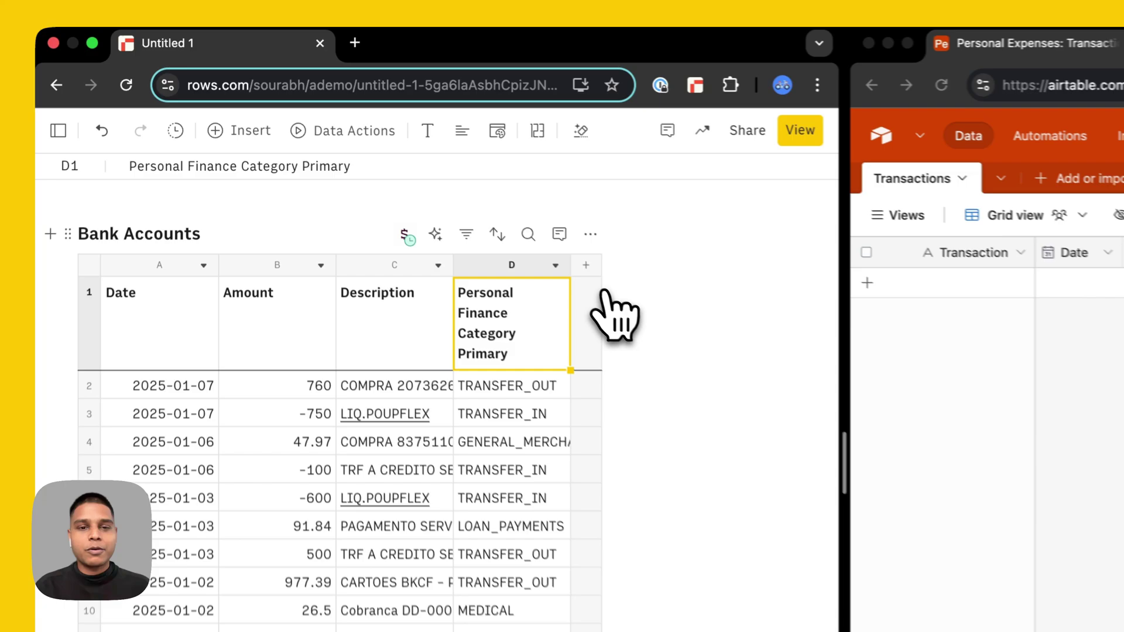
- Add formula Column 1 with =ADD_OR_UPDATE_RECORD_AIRTABLE() and select the base ID in Airtable's address
{"action": "left_click", "coordinate": [446, 179]}
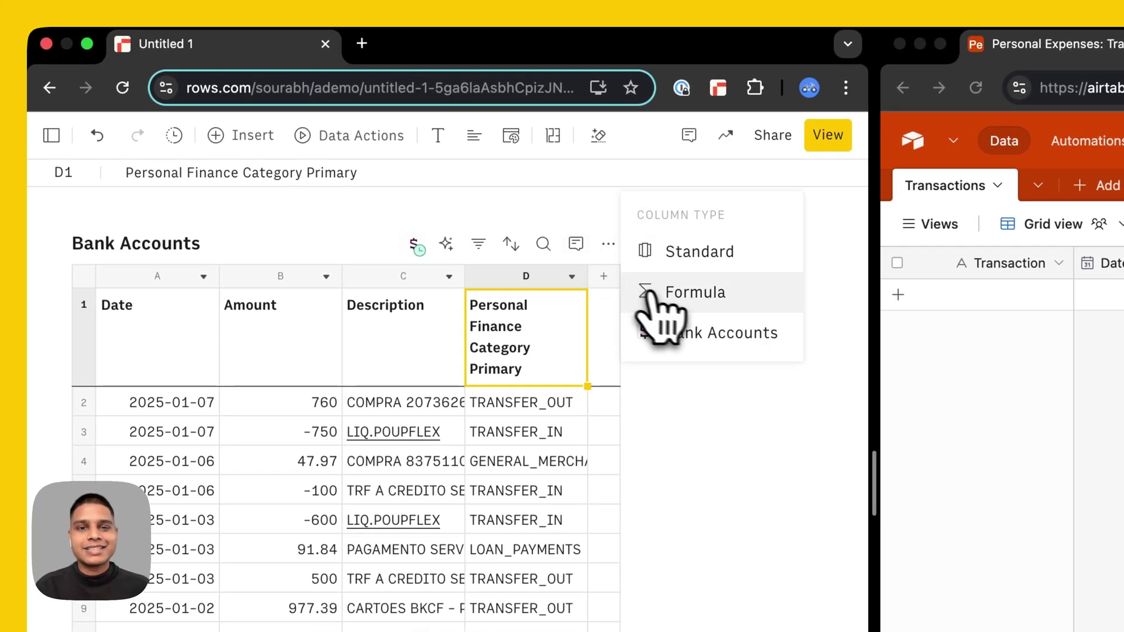
{"action": "left_click", "coordinate": [673, 291]}
{"action": "type", "text": "airtab"}
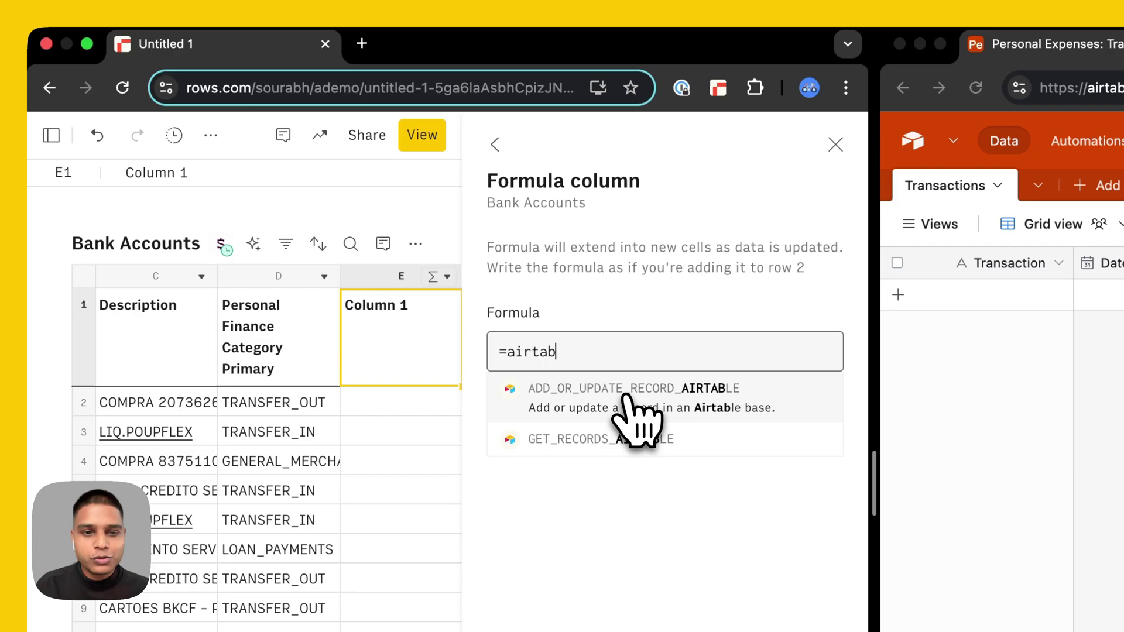
{"action": "left_click", "coordinate": [625, 404]}
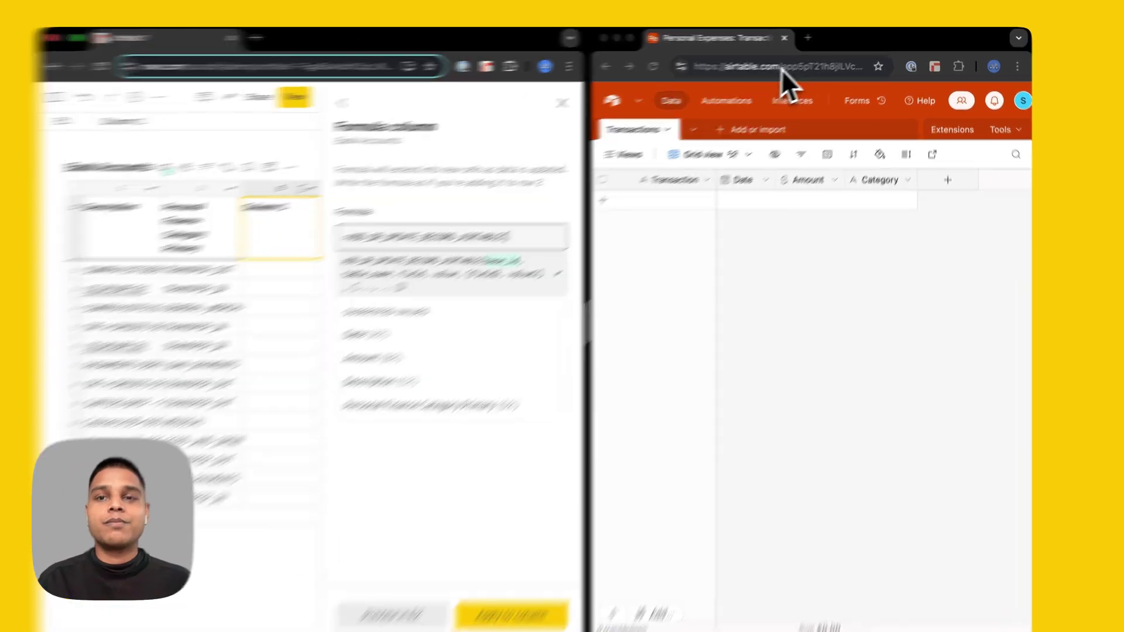
{"action": "double_click", "coordinate": [791, 68]}
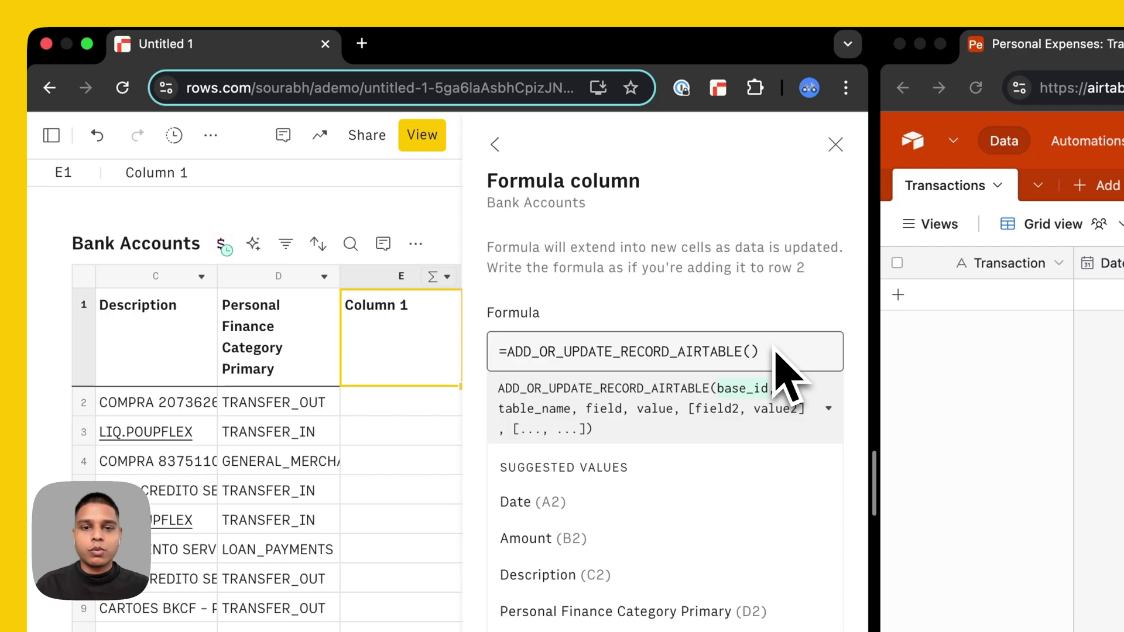
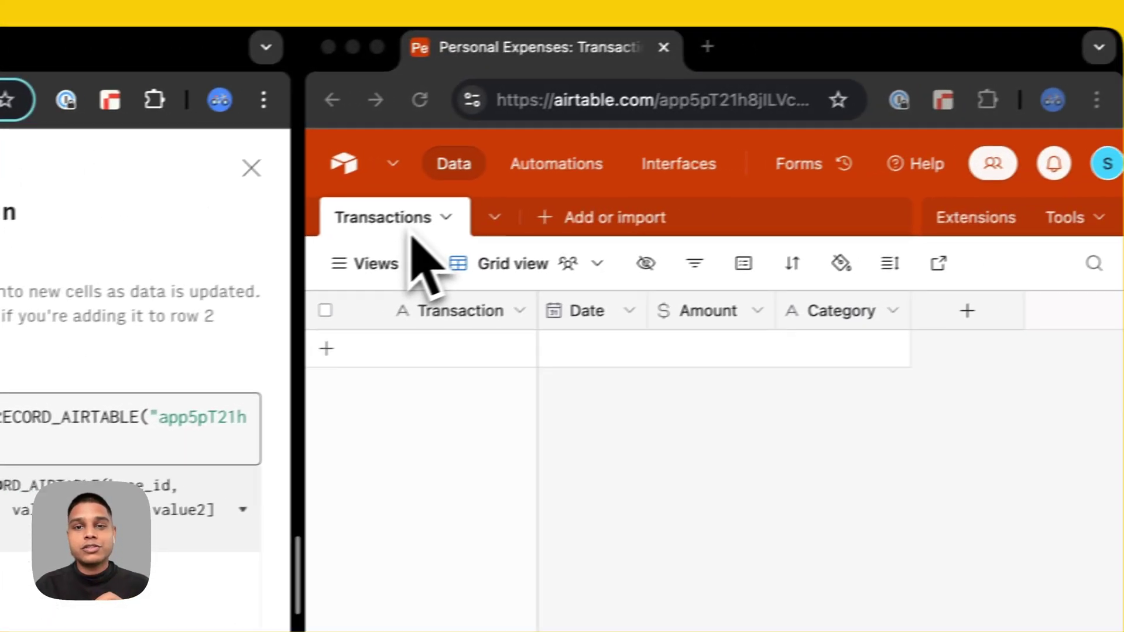
{"action": "double_click", "coordinate": [966, 191]}
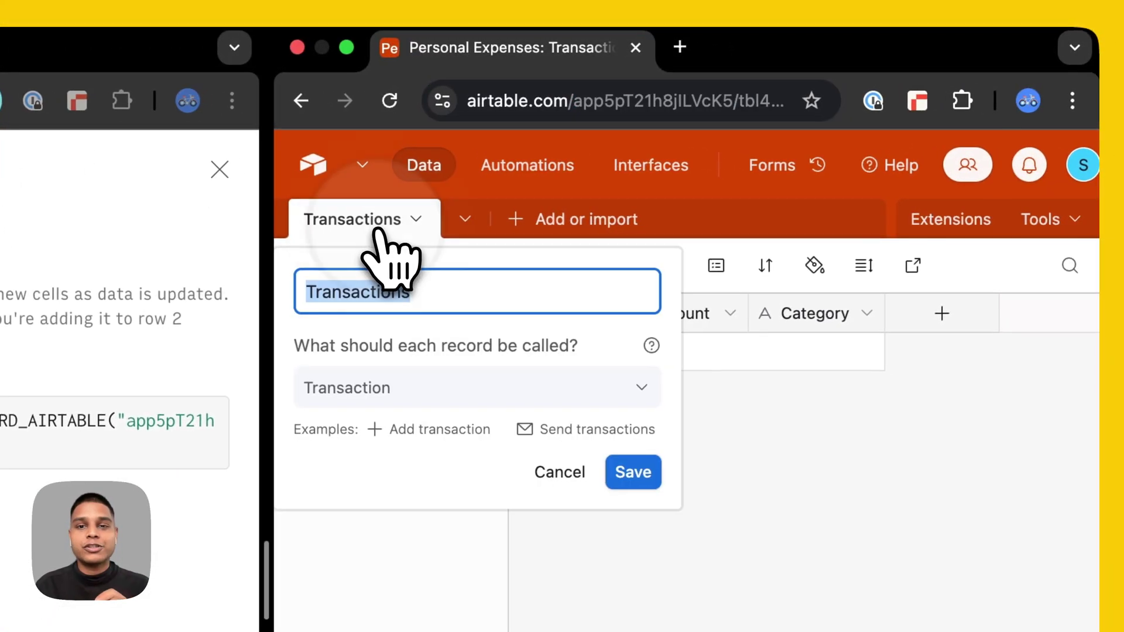
{"action": "left_click", "coordinate": [413, 219]}
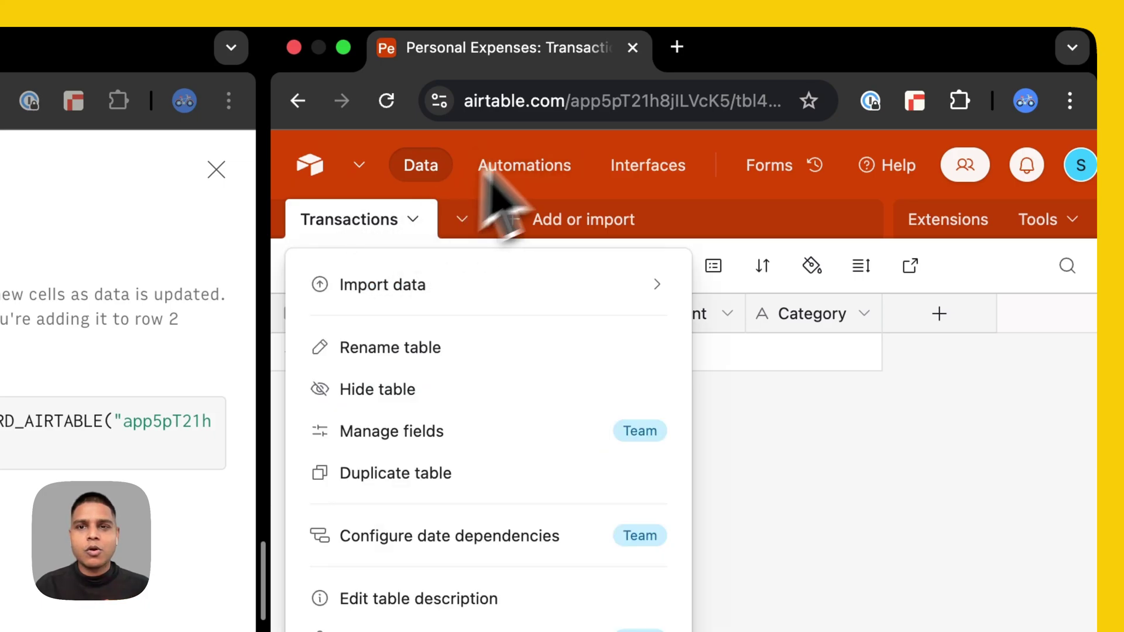
{"action": "left_click", "coordinate": [620, 100]}
{"action": "left_click", "coordinate": [717, 105]}
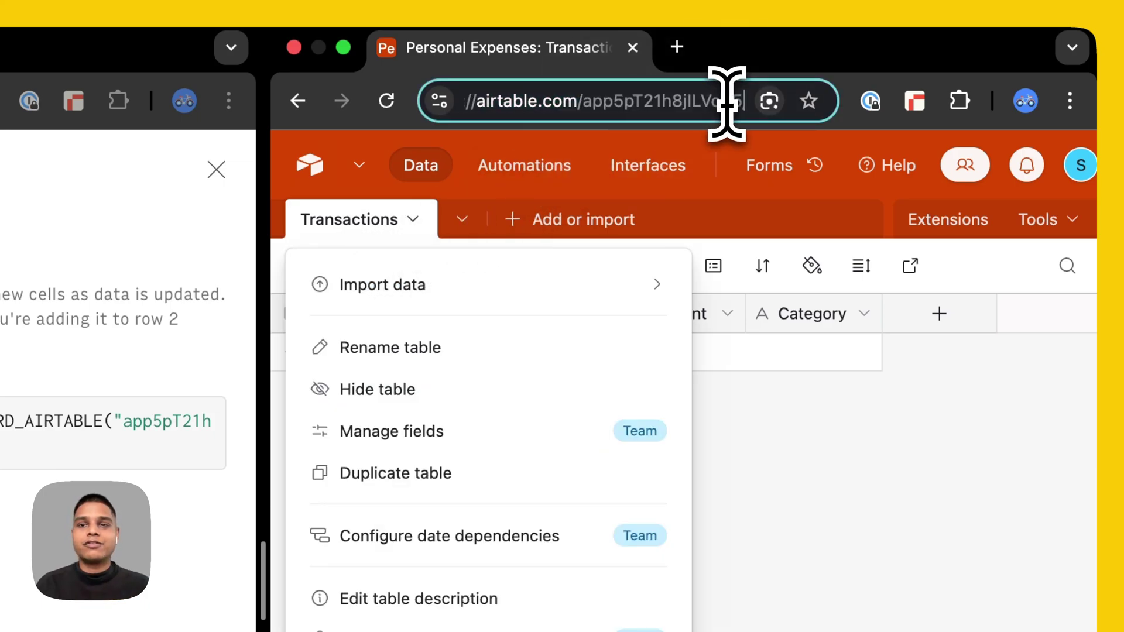
{"action": "key", "text": "alt+Right"}
{"action": "key", "text": "alt+Right"}
{"action": "key", "text": "alt+shift+Left"}
{"action": "key", "text": "cmd+c"}
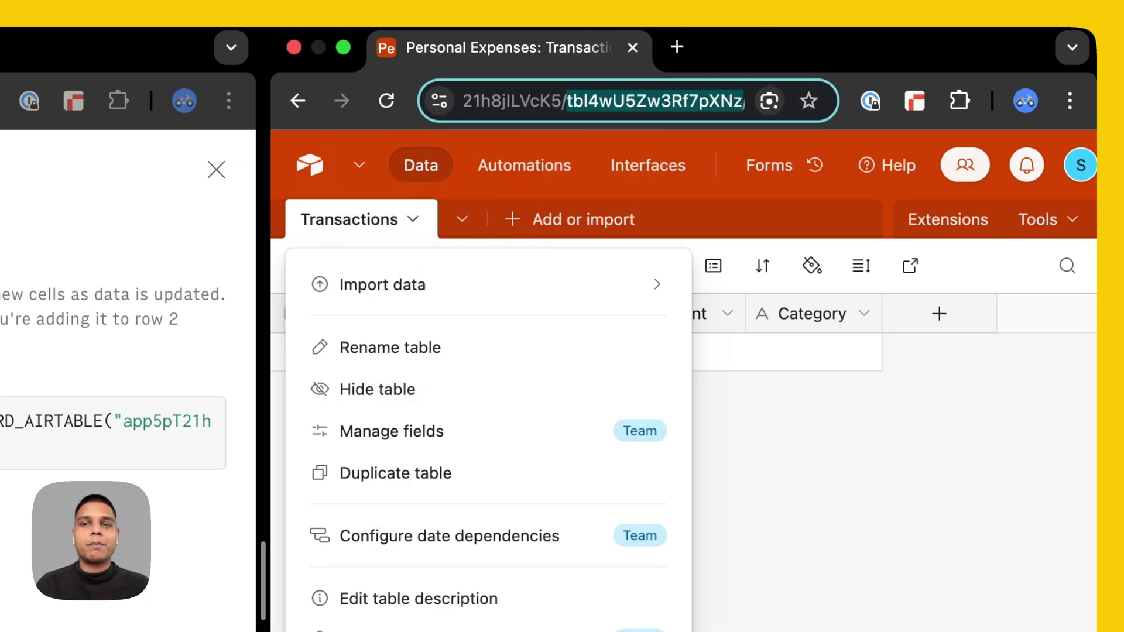
{"action": "left_click", "coordinate": [80, 316]}
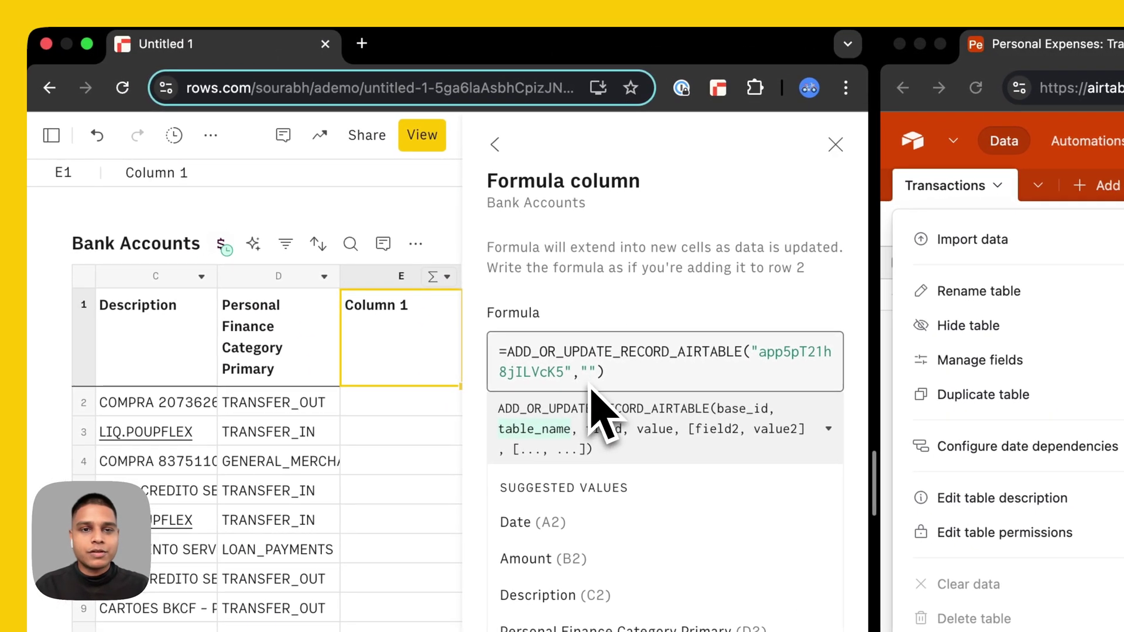
- Paste the table ID as the second argument and map "Transaction" to Description cell C2
{"action": "key", "text": "cmd+v"}
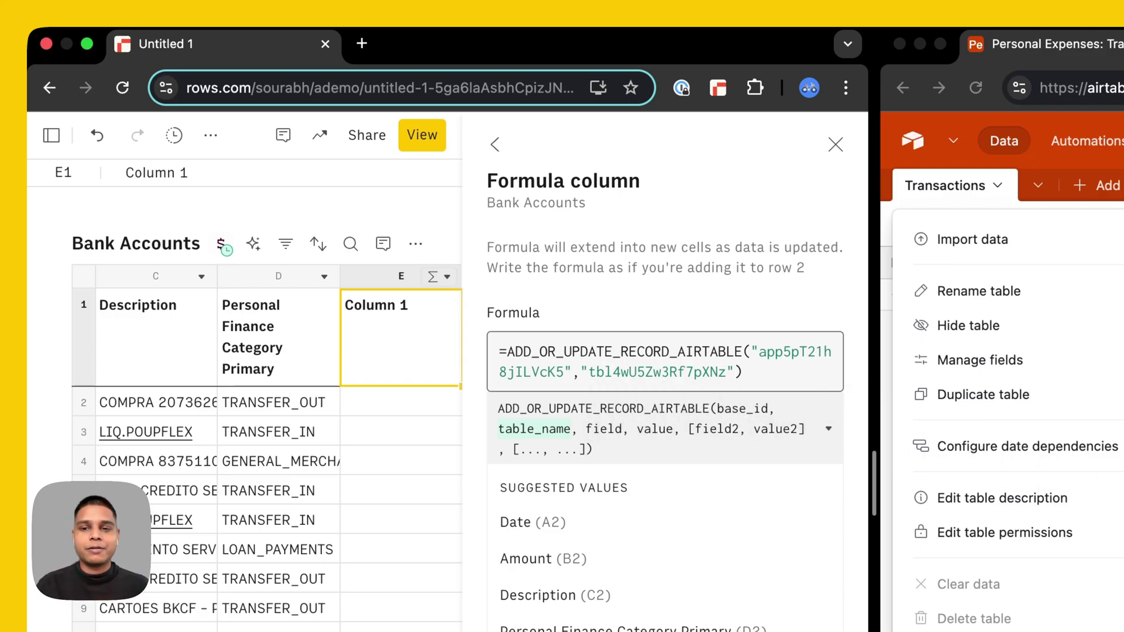
{"action": "left_click", "coordinate": [983, 419]}
{"action": "type", "text": ",\""}
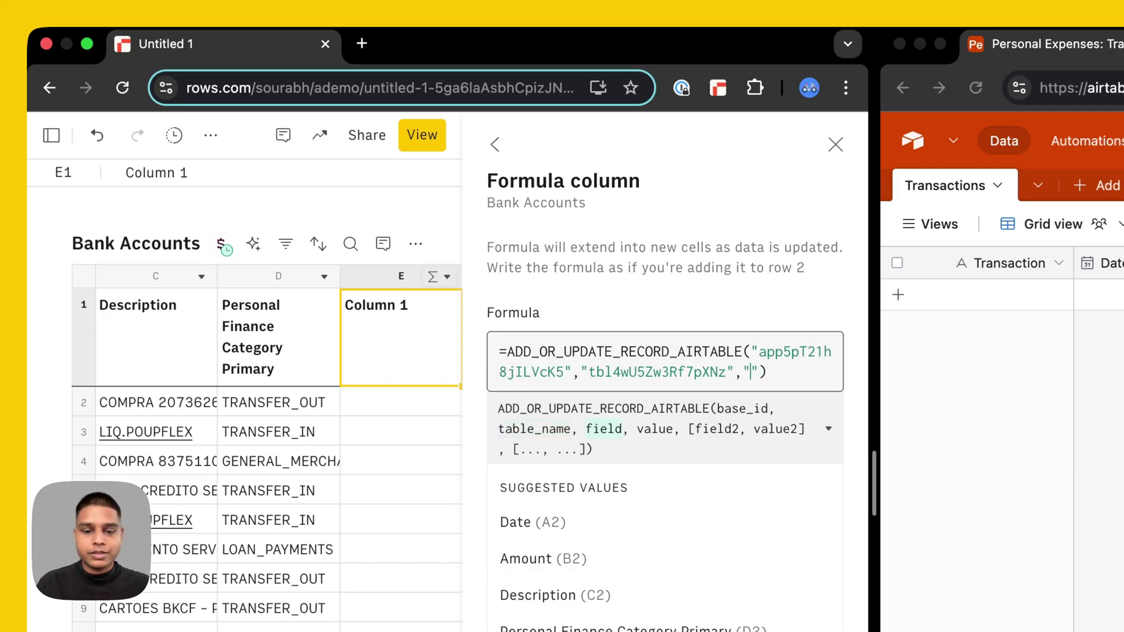
{"action": "type", "text": "Transactio"}
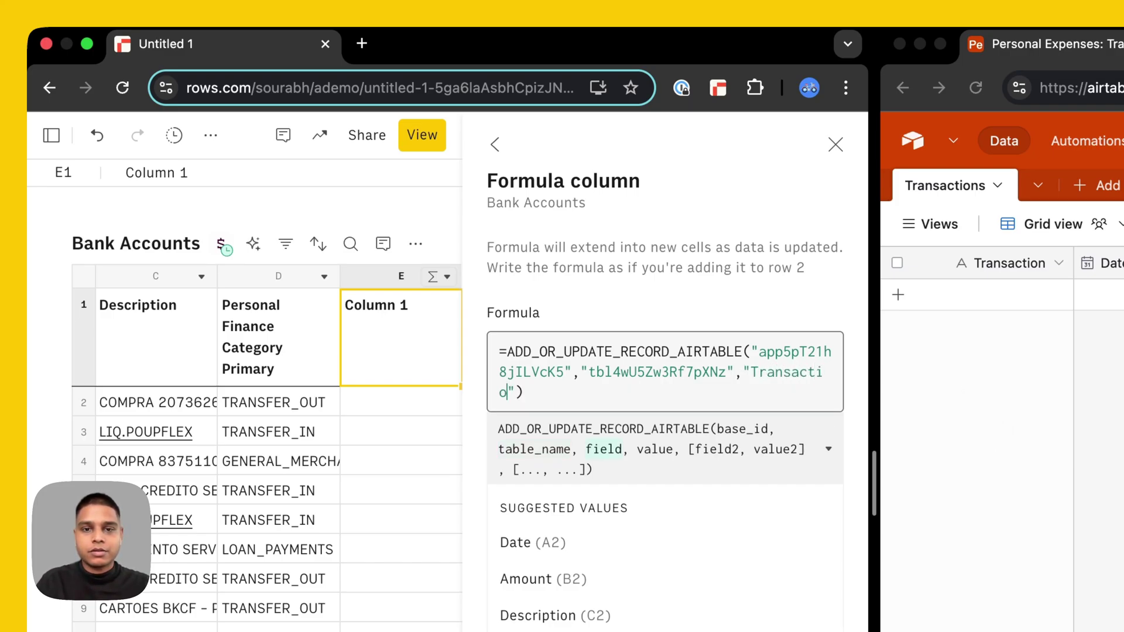
{"action": "type", "text": "n\","}
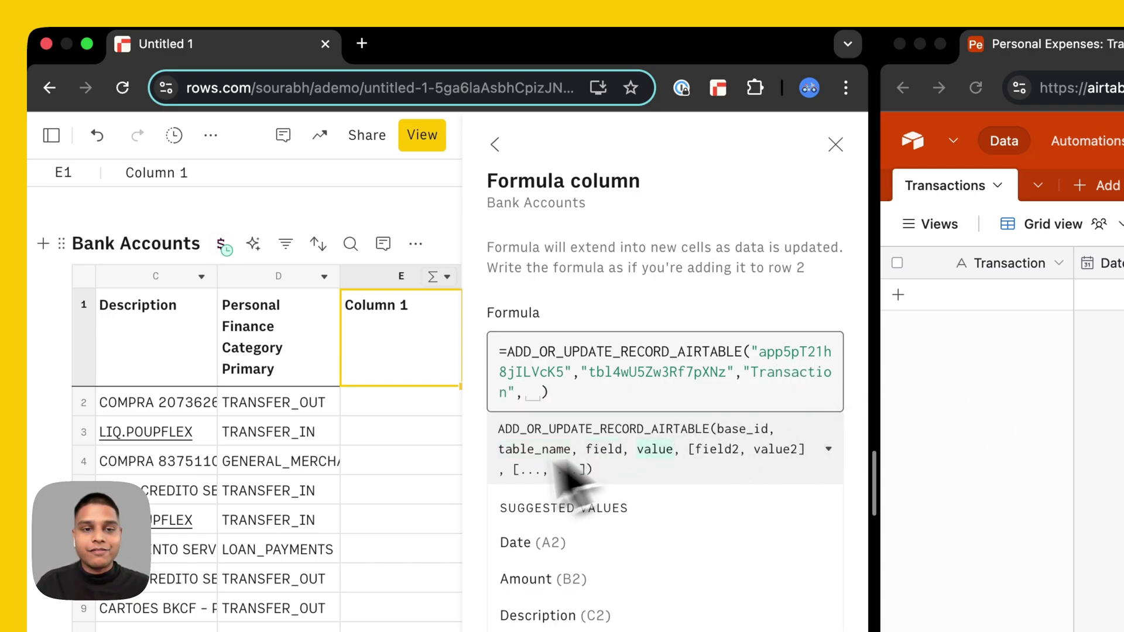
{"action": "scroll", "coordinate": [292, 504], "scroll_direction": "left", "scroll_amount": 3}
{"action": "scroll", "coordinate": [286, 489], "scroll_direction": "left", "scroll_amount": 3}
{"action": "scroll", "coordinate": [283, 489], "scroll_direction": "right", "scroll_amount": 2}
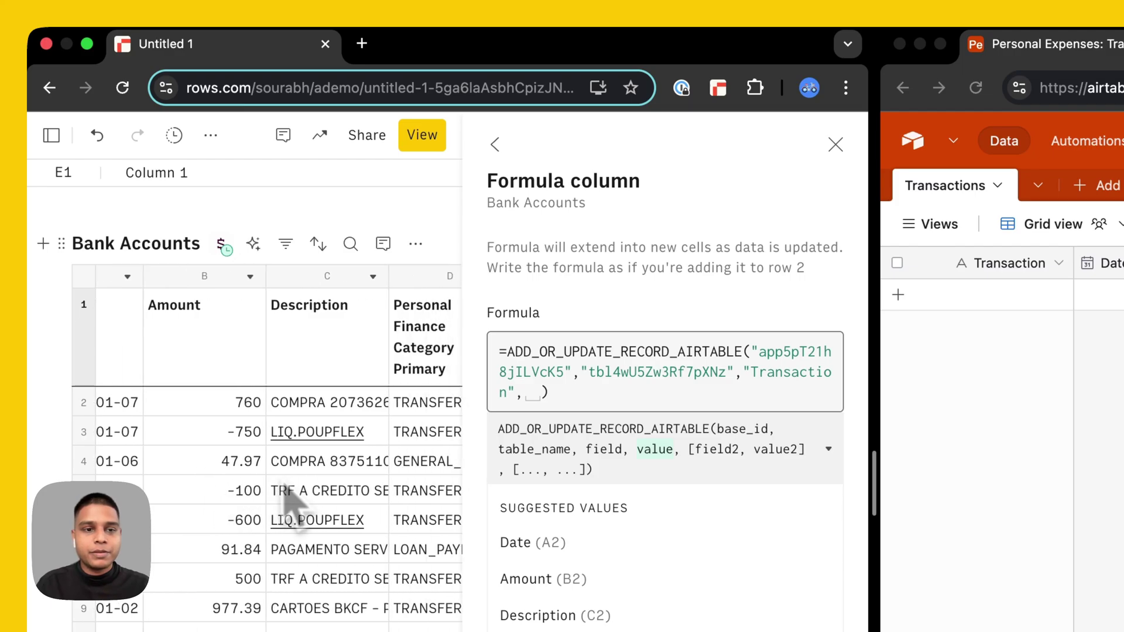
{"action": "left_click", "coordinate": [345, 410]}
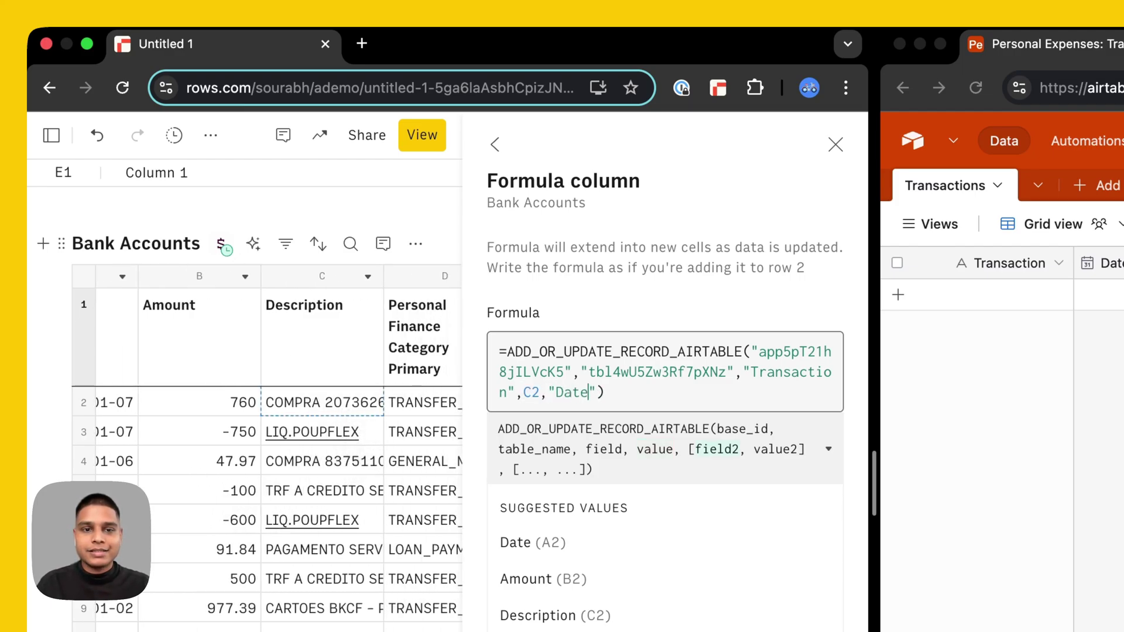
- Map Date to A2, "Amount" to B2 and "Category" to D2 to finish the formula
{"action": "type", "text": ","}
{"action": "scroll", "coordinate": [175, 463], "scroll_direction": "left", "scroll_amount": 3}
{"action": "left_click", "coordinate": [167, 410]}
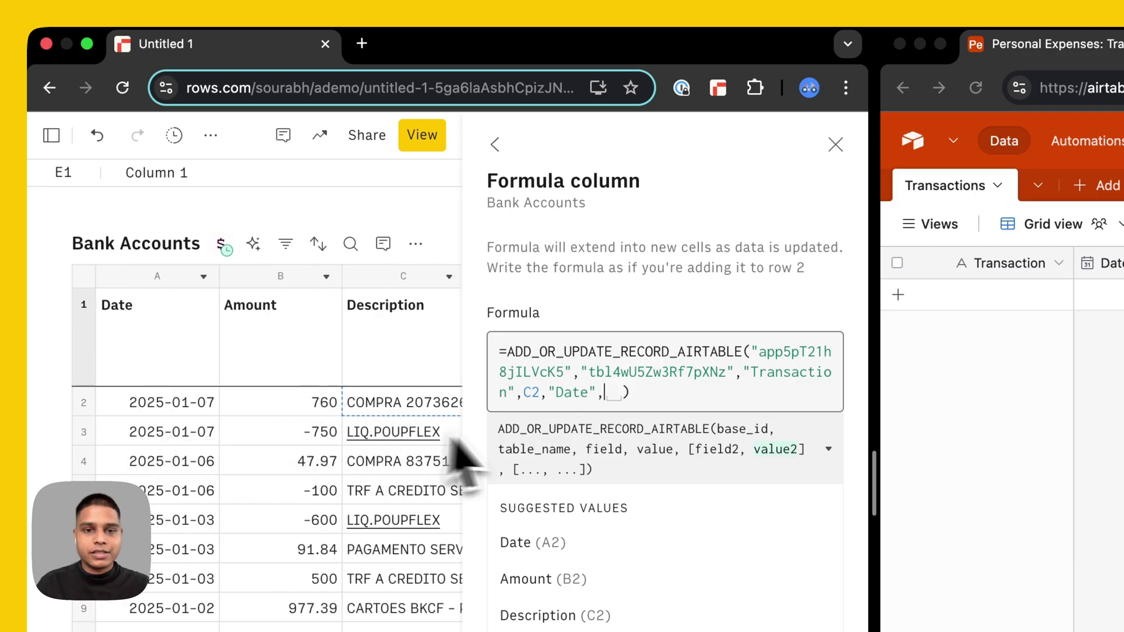
{"action": "type", "text": ",\"Amount"}
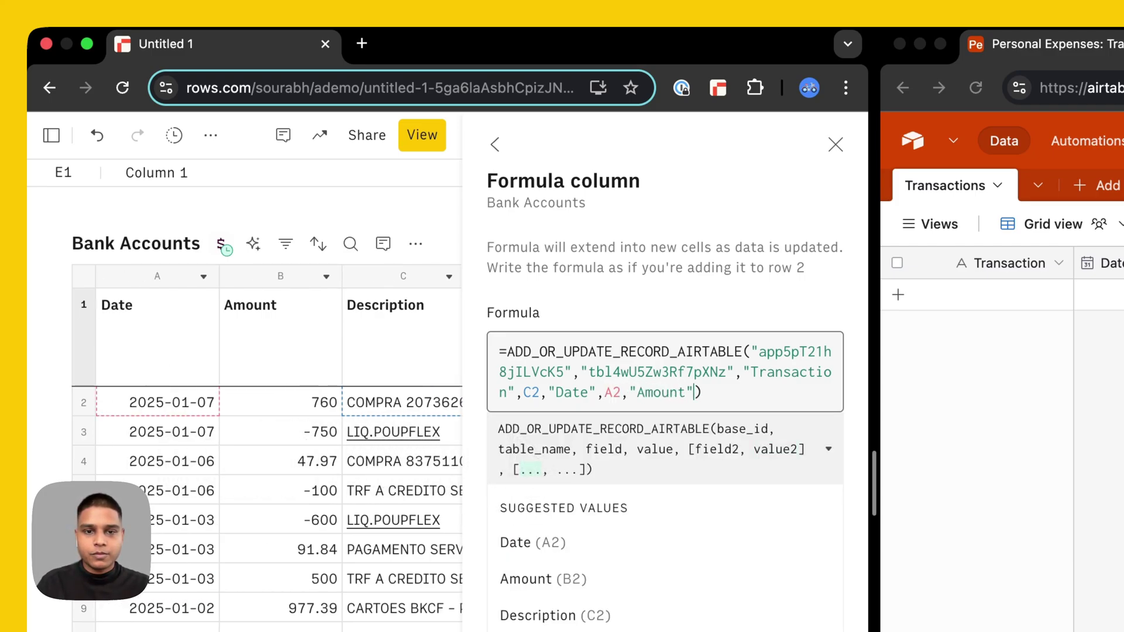
{"action": "type", "text": "\","}
{"action": "left_click", "coordinate": [282, 408]}
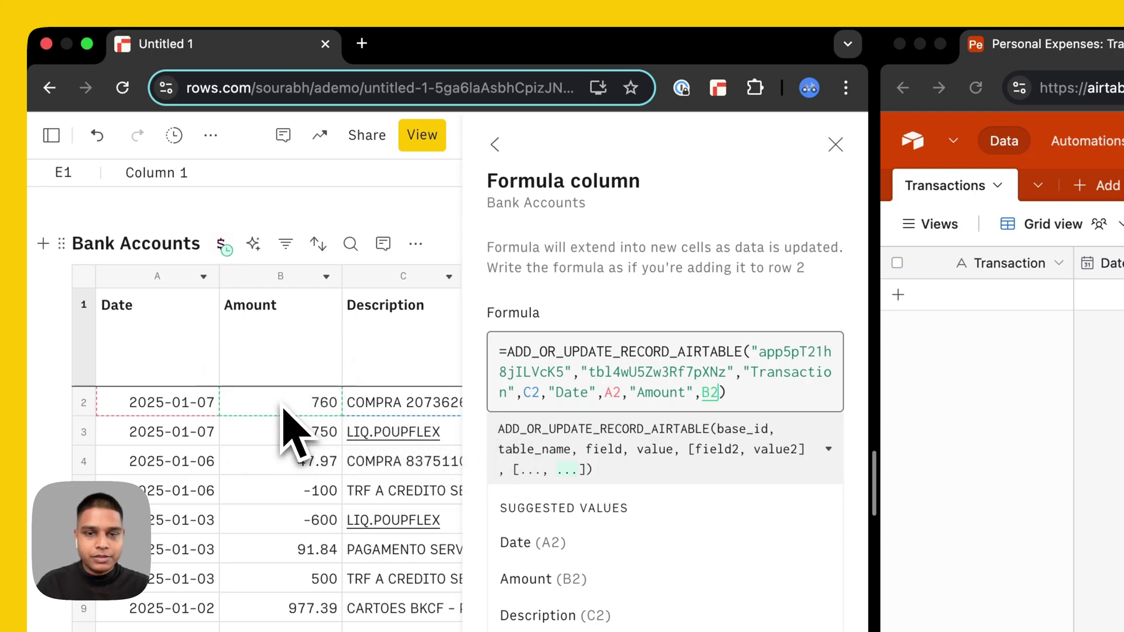
{"action": "type", "text": ",\""}
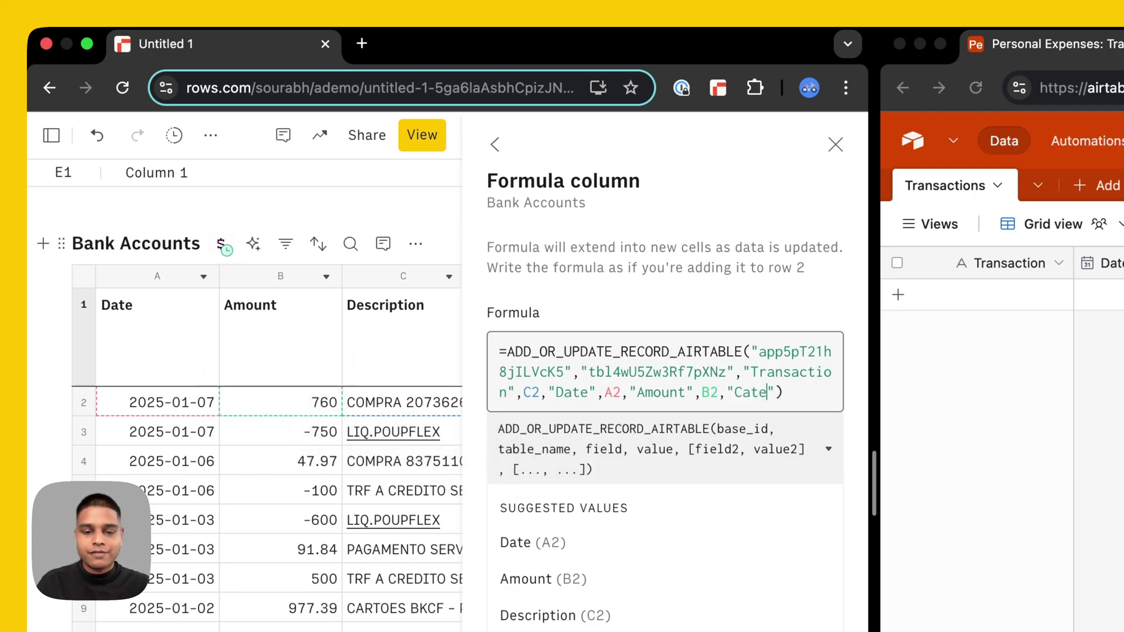
{"action": "type", "text": "Category\","}
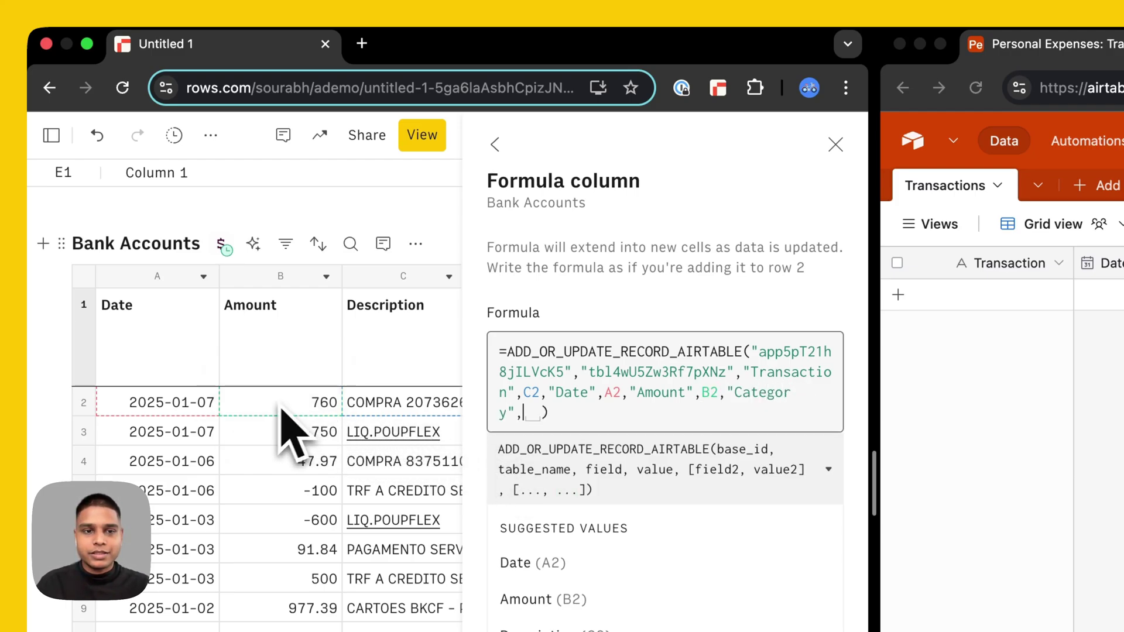
{"action": "scroll", "coordinate": [246, 431], "scroll_direction": "right", "scroll_amount": 5}
{"action": "left_click", "coordinate": [265, 404]}
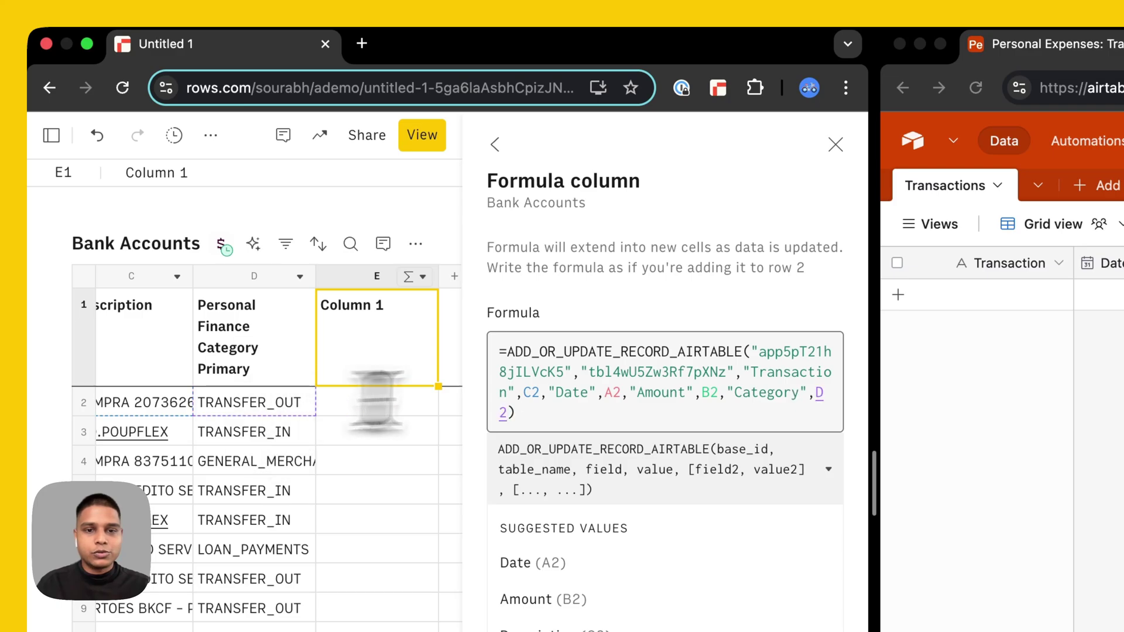
{"action": "key", "text": "Right"}
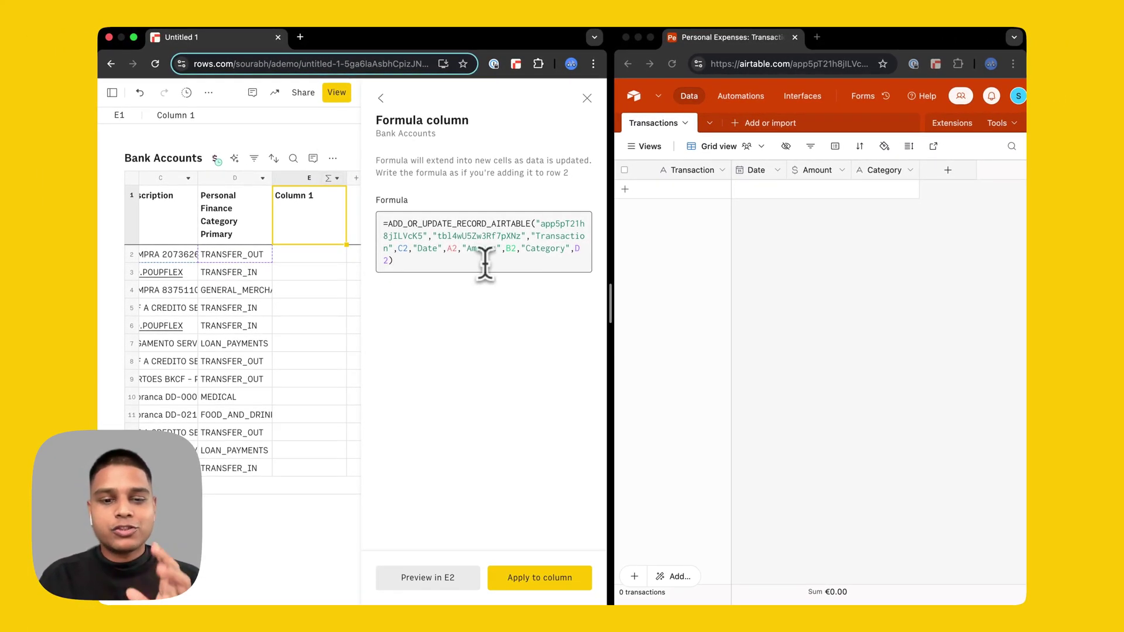
- Preview the formula on row 2 and widen Airtable's Transaction, Date and Category columns
{"action": "left_click", "coordinate": [419, 581]}
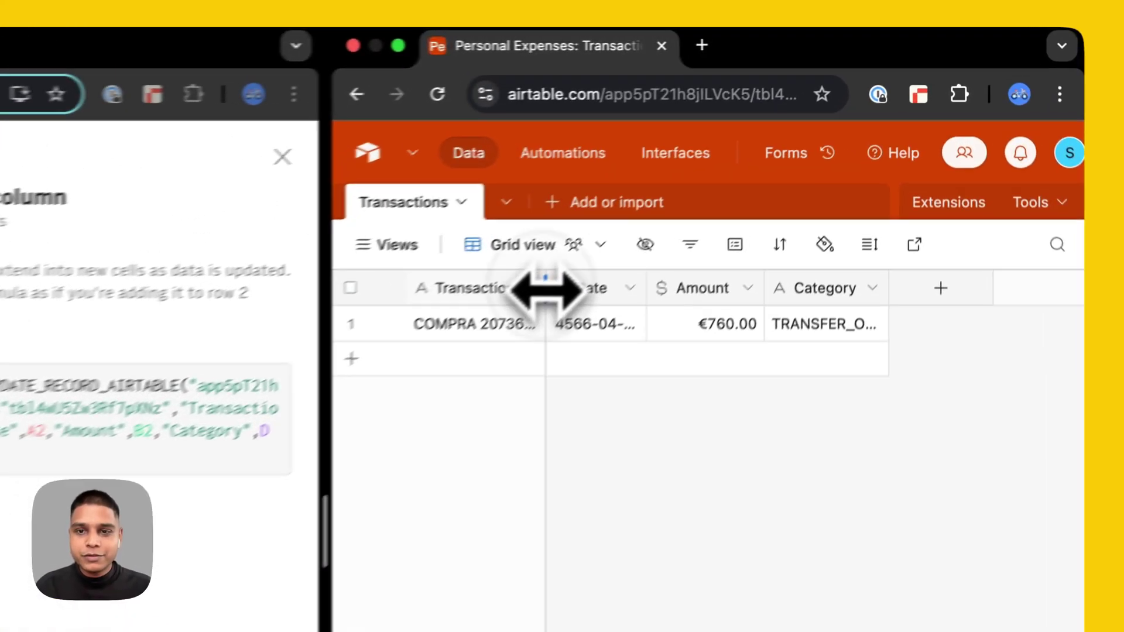
{"action": "left_click_drag", "start_coordinate": [547, 289], "coordinate": [573, 290]}
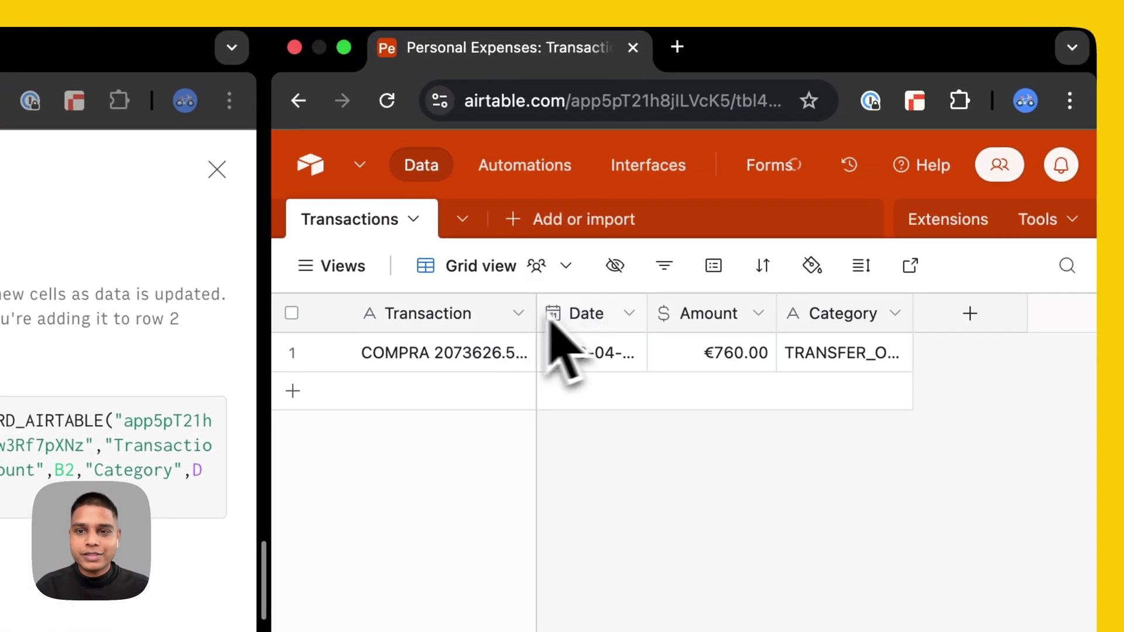
{"action": "left_click_drag", "start_coordinate": [646, 311], "coordinate": [678, 313]}
{"action": "left_click_drag", "start_coordinate": [943, 314], "coordinate": [996, 319]}
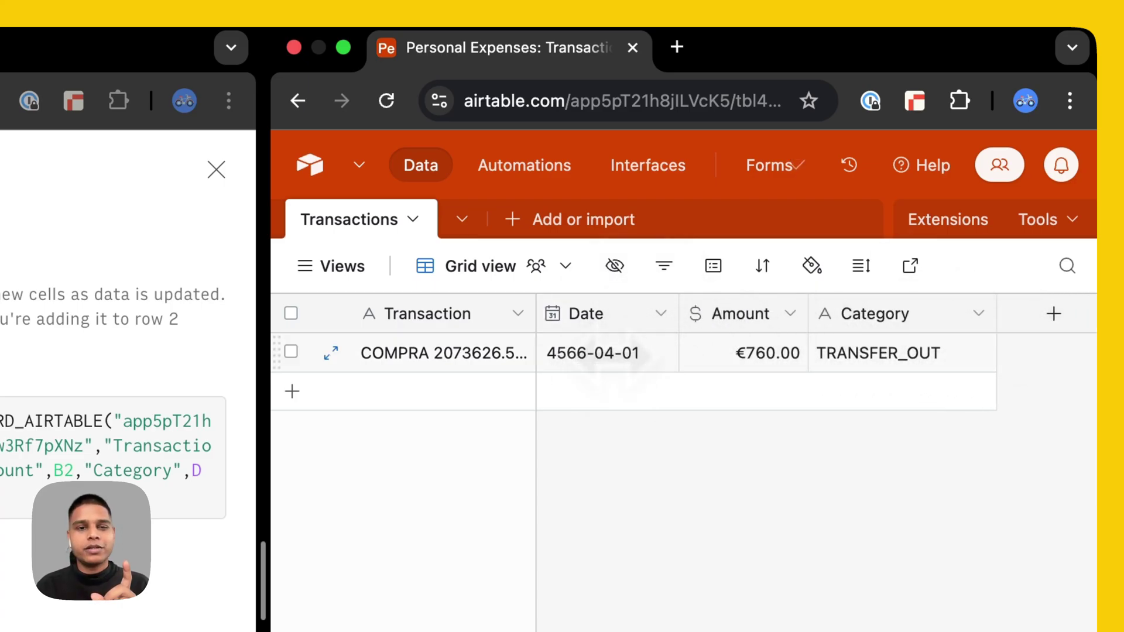
{"action": "scroll", "coordinate": [328, 474], "scroll_direction": "left", "scroll_amount": 3}
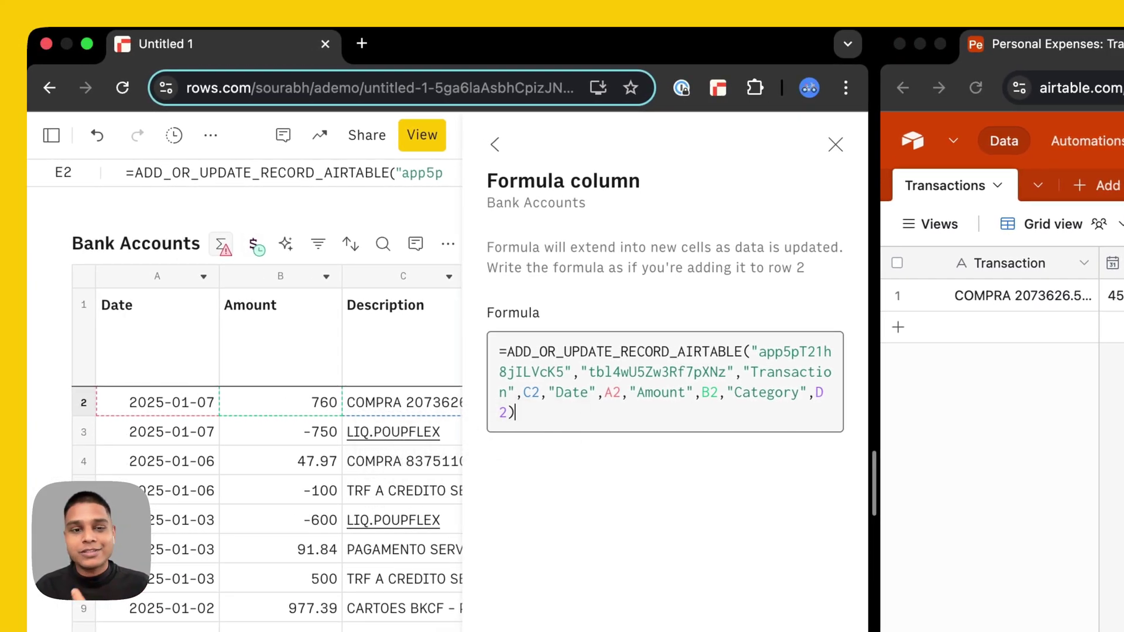
- Change the formula's Date argument from A2 to TO_TEXT(A2) so Airtable gets the date as text
{"action": "left_click", "coordinate": [609, 403]}
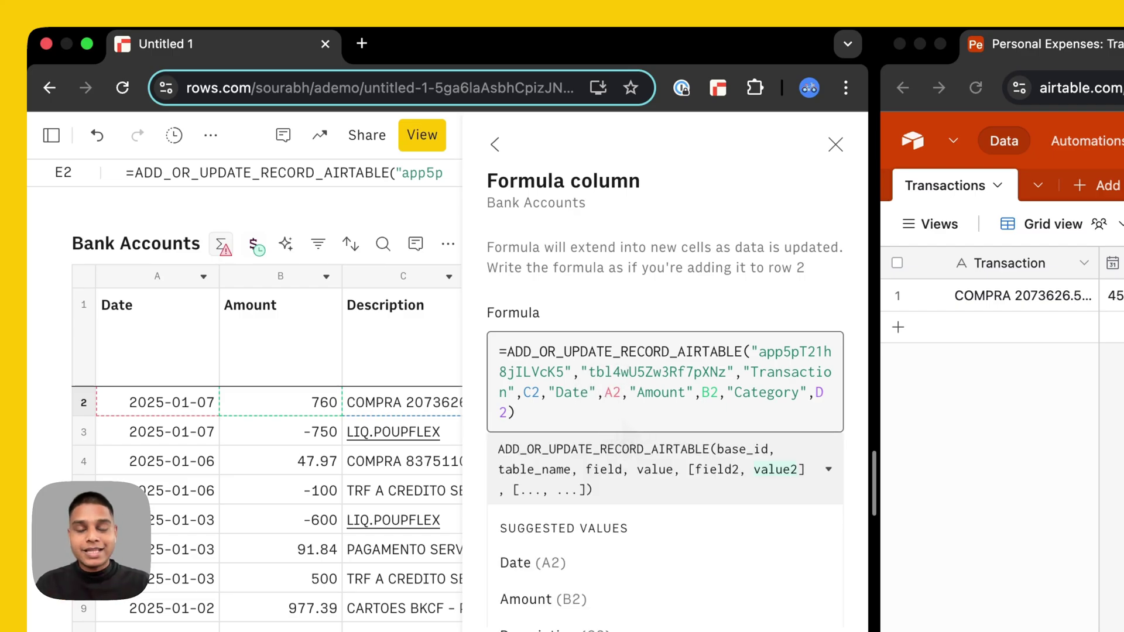
{"action": "type", "text": "TO_TEX"}
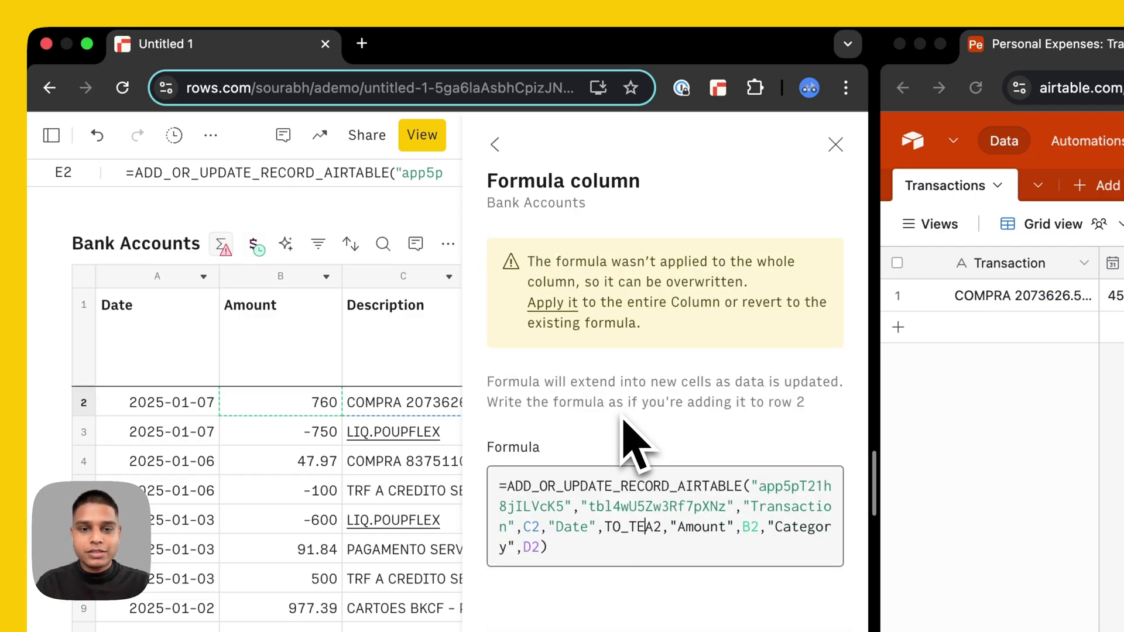
{"action": "type", "text": "T(A2)"}
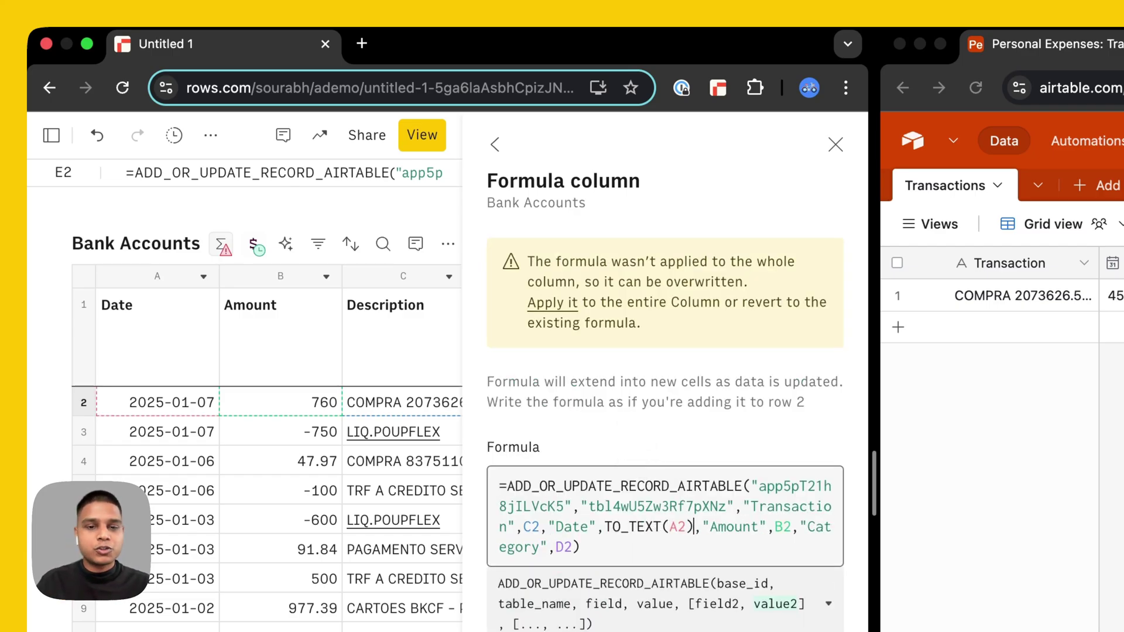
{"action": "left_click", "coordinate": [603, 541]}
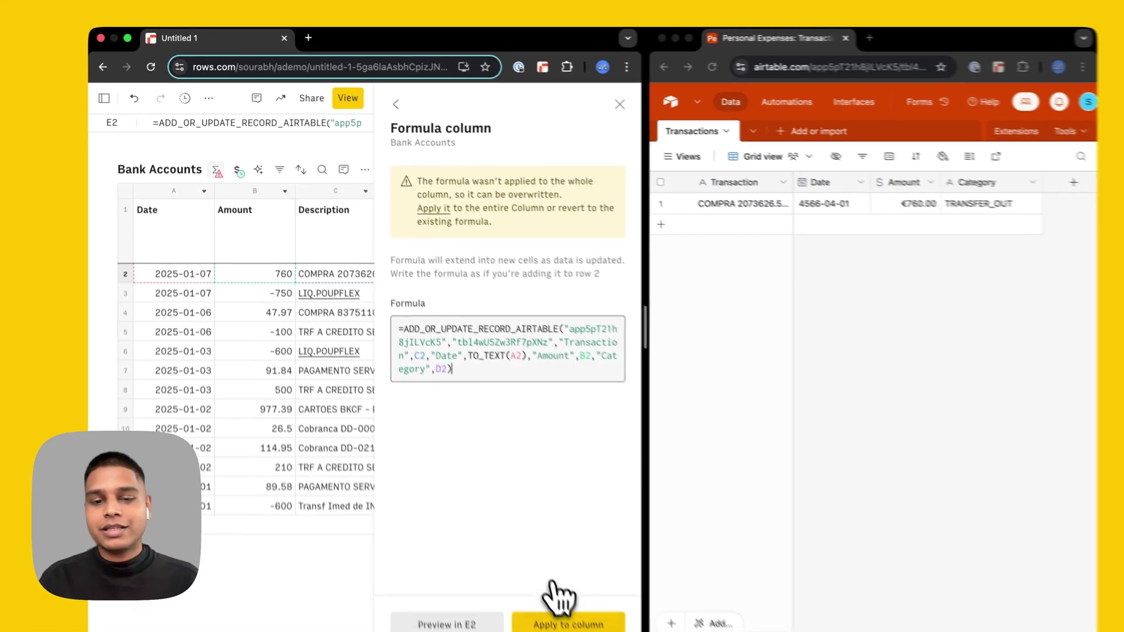
{"action": "left_click", "coordinate": [530, 585]}
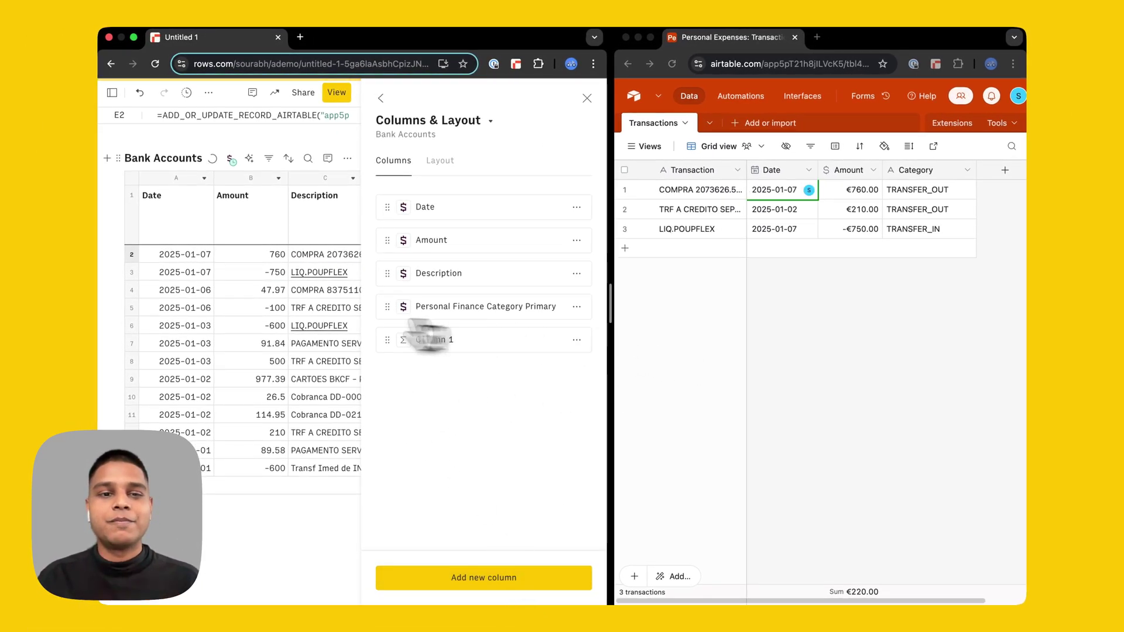
- Check that every Bank Accounts row shows a record result, then close the Columns & Layout panel
{"action": "scroll", "coordinate": [304, 328], "scroll_direction": "right", "scroll_amount": 5}
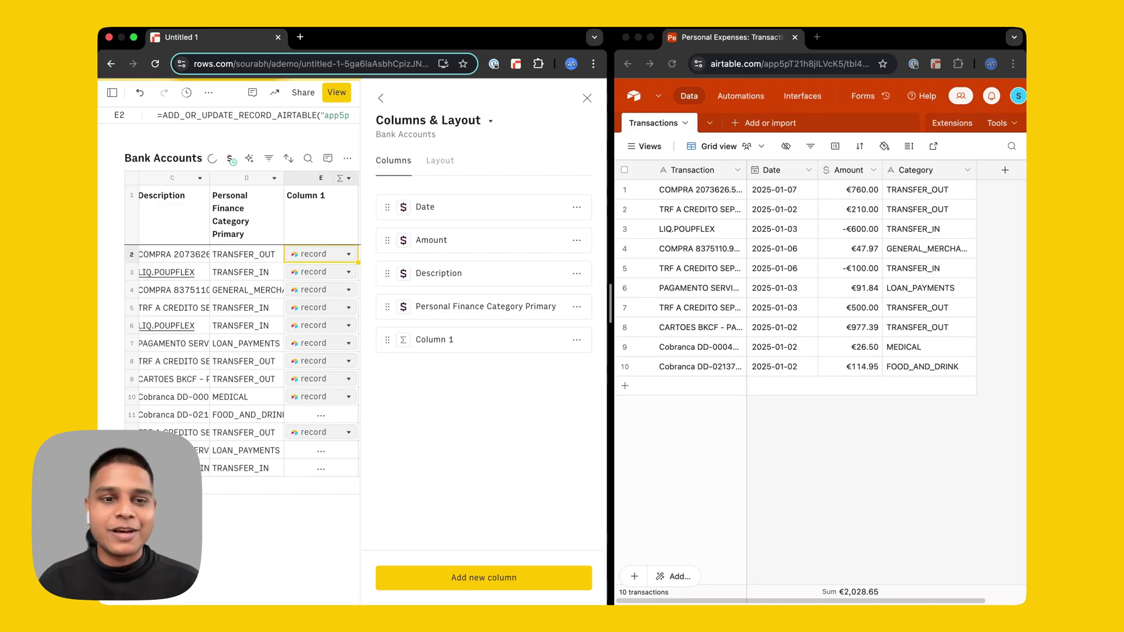
{"action": "key", "text": "Escape"}
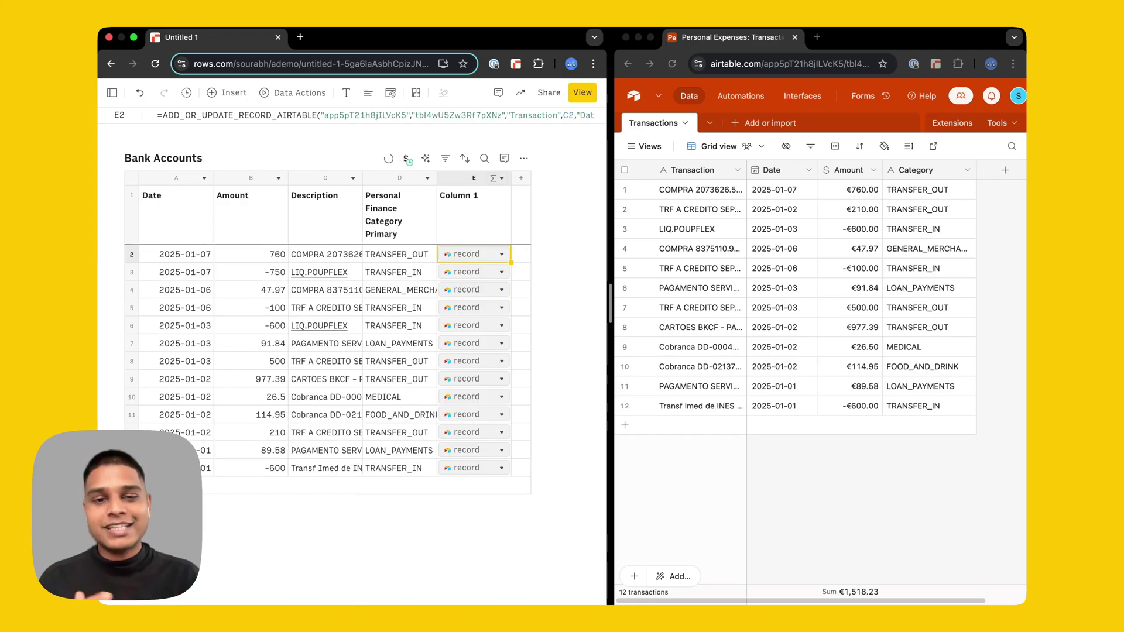